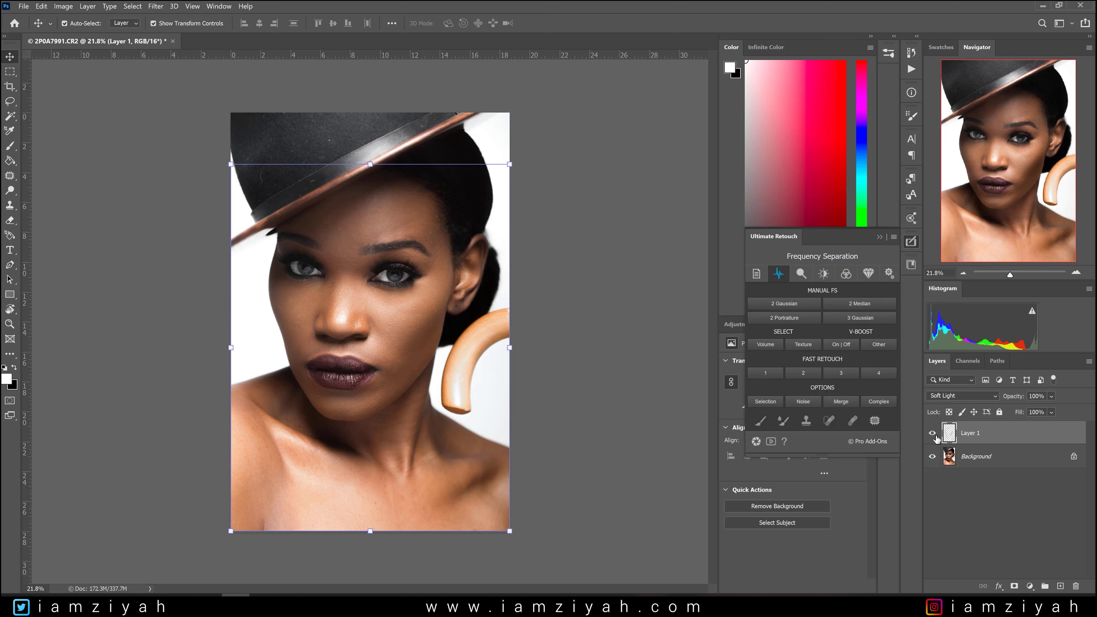
Hide Layer 1 and duplicate the Background layer.
left_click(932, 433)
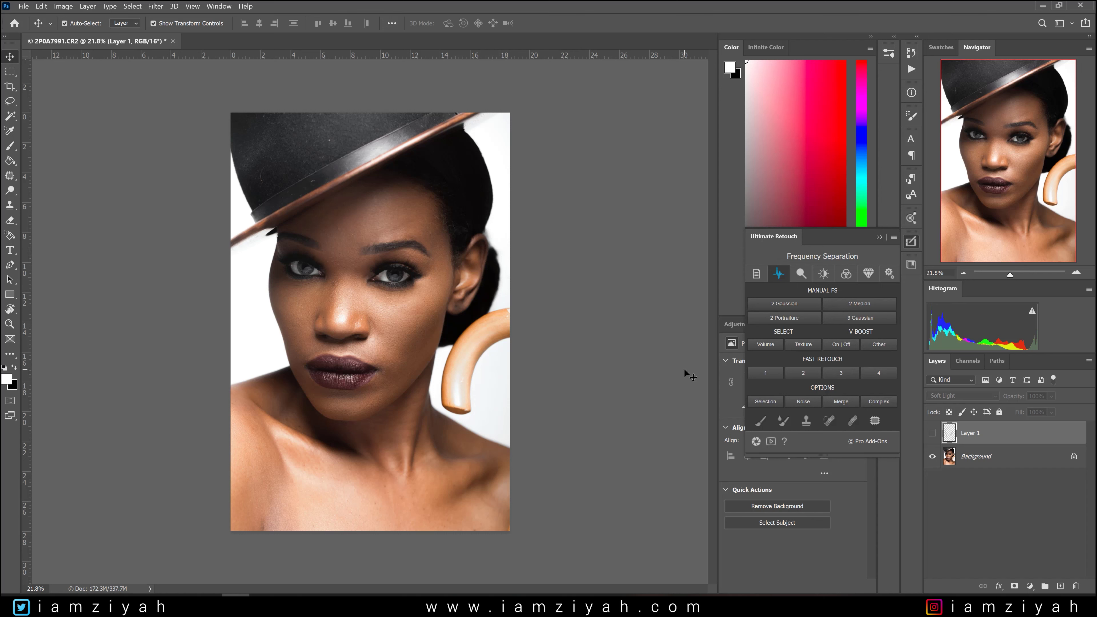
key("o")
left_click(1007, 457)
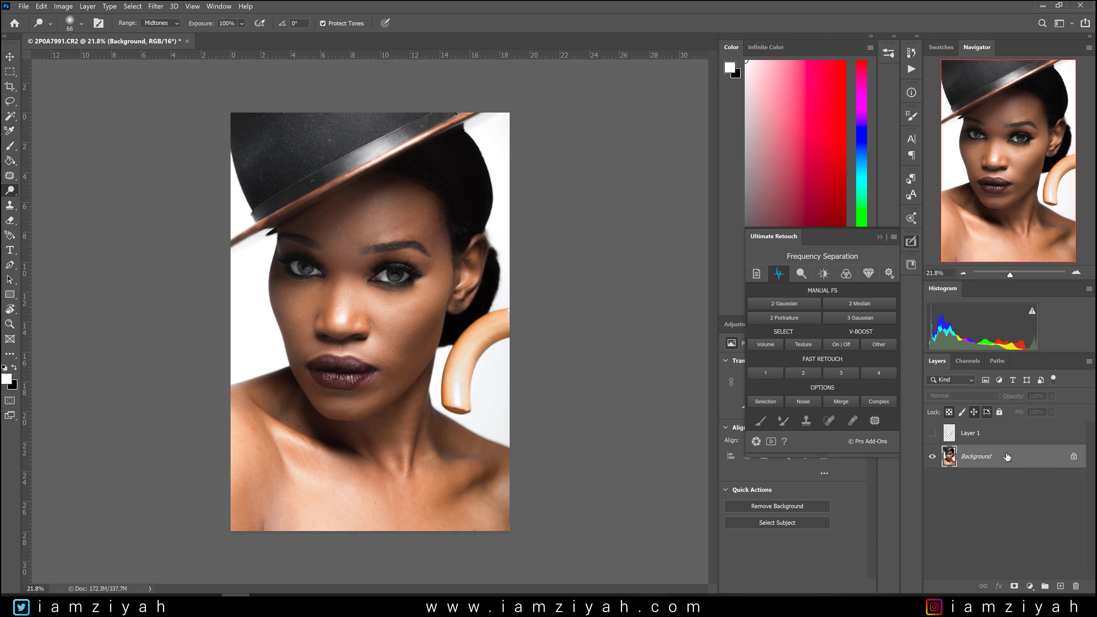
key("ctrl+j")
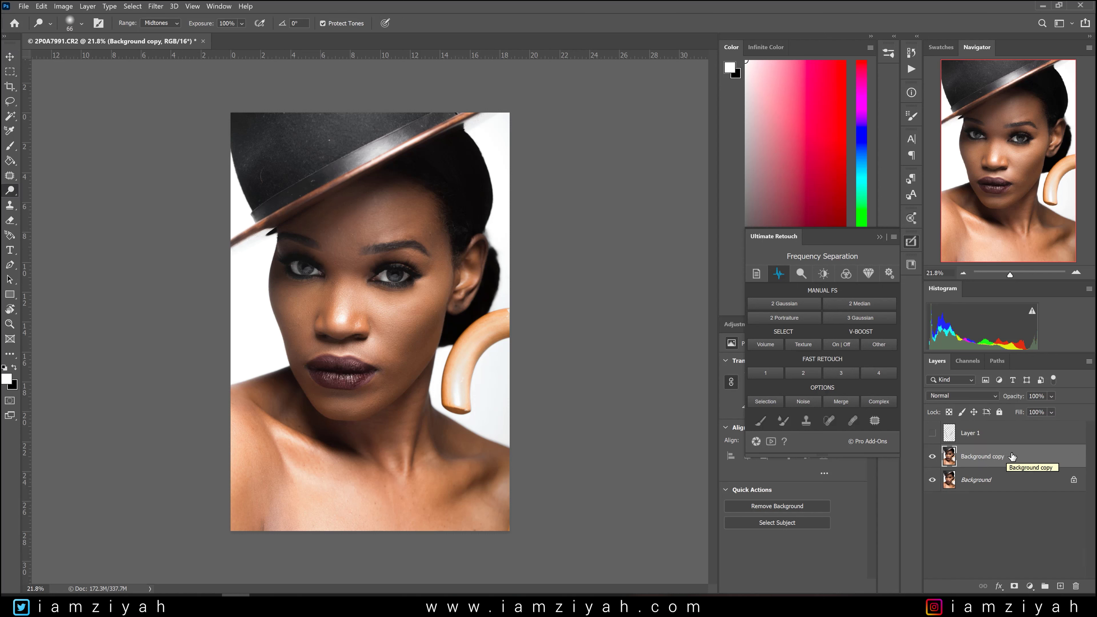
right_click(1020, 477)
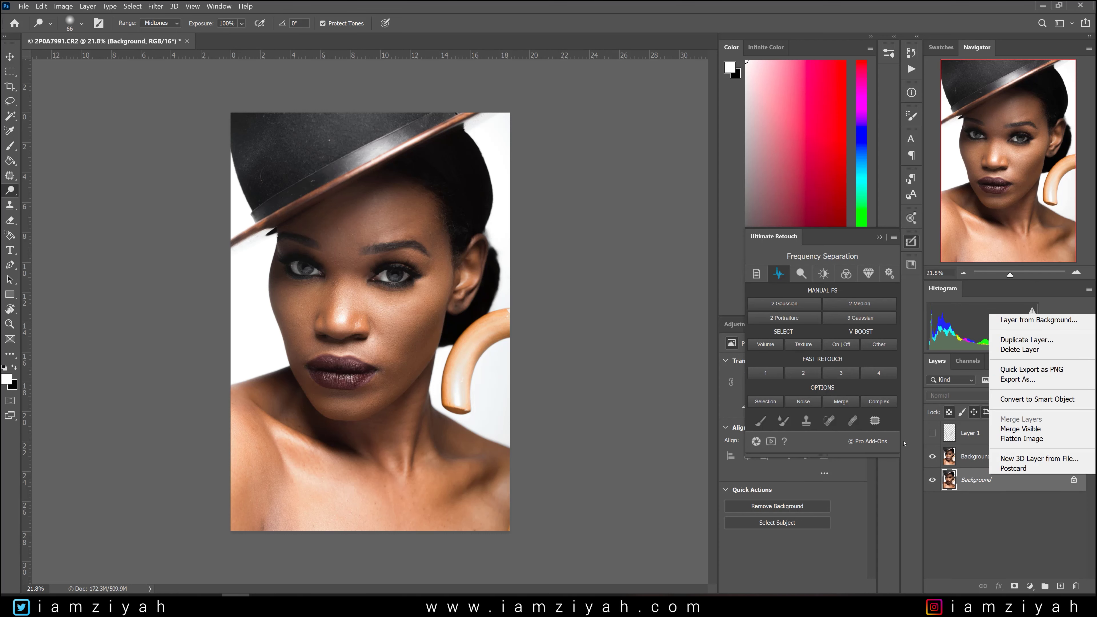
left_click(975, 458)
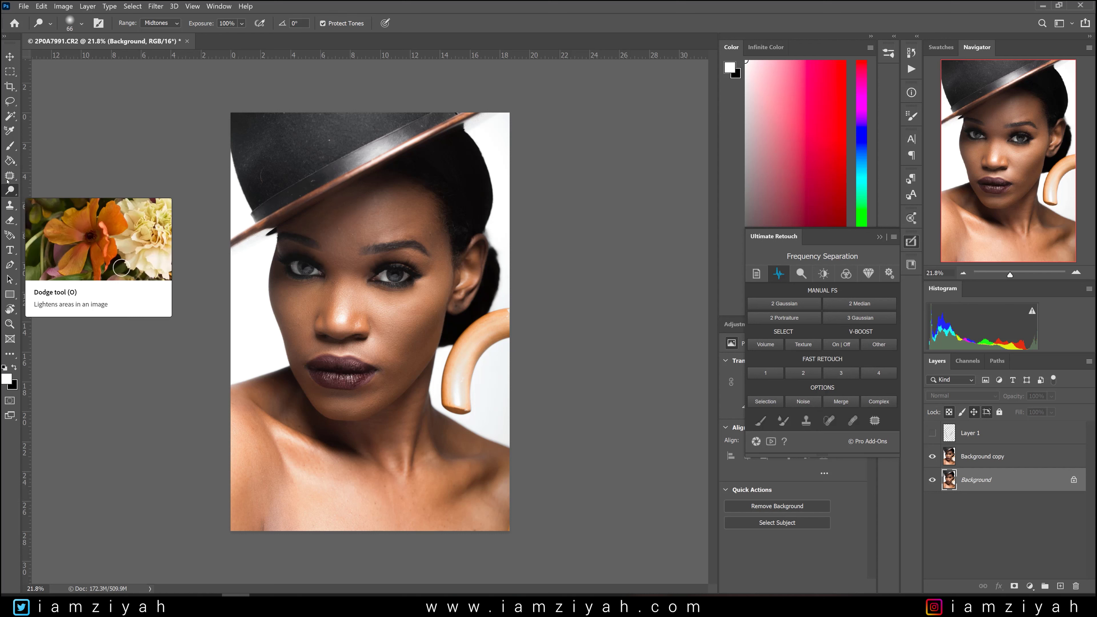
Lighten the iris of the subject's right eye on the Background copy layer using the Dodge tool with Midtones range and 100% exposure.
right_click(9, 191)
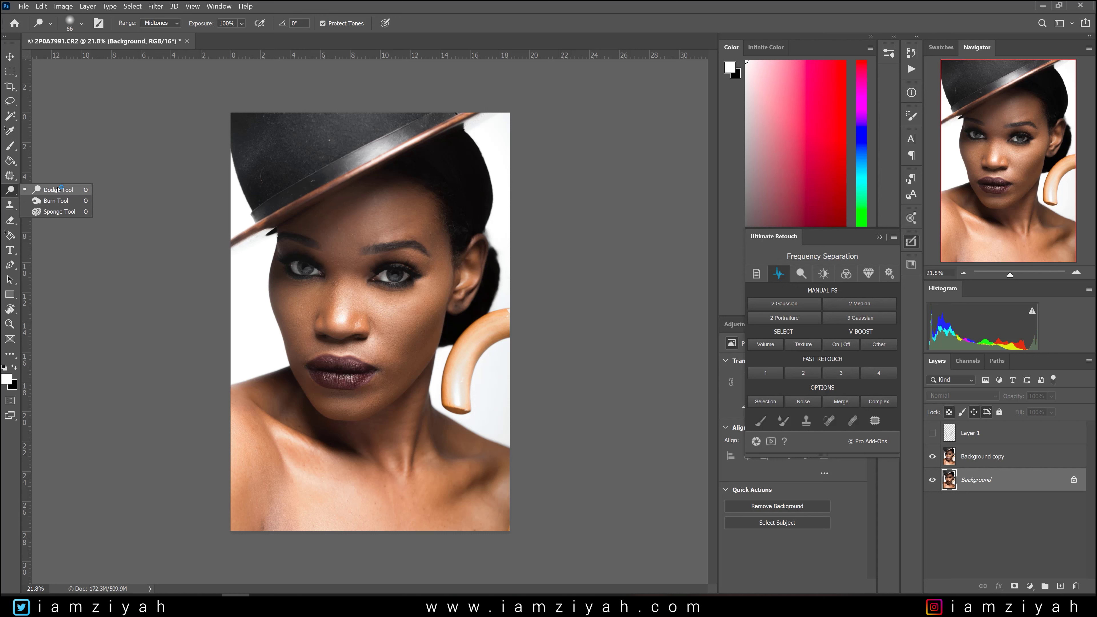
left_click(59, 188)
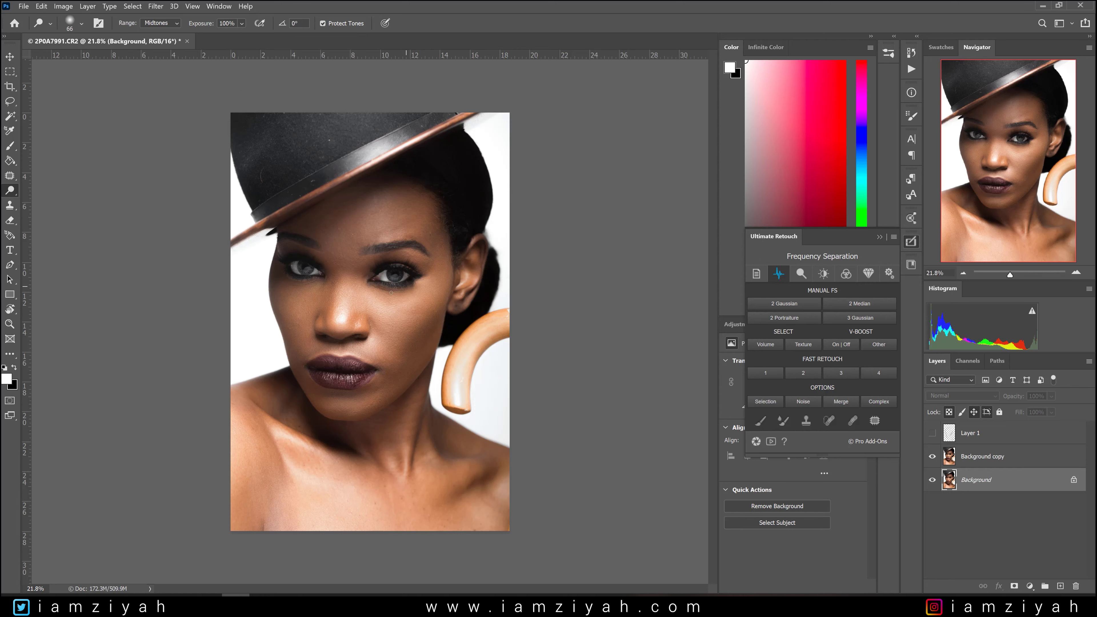
scroll(404, 287, "up", 2)
scroll(325, 293, "up", 3)
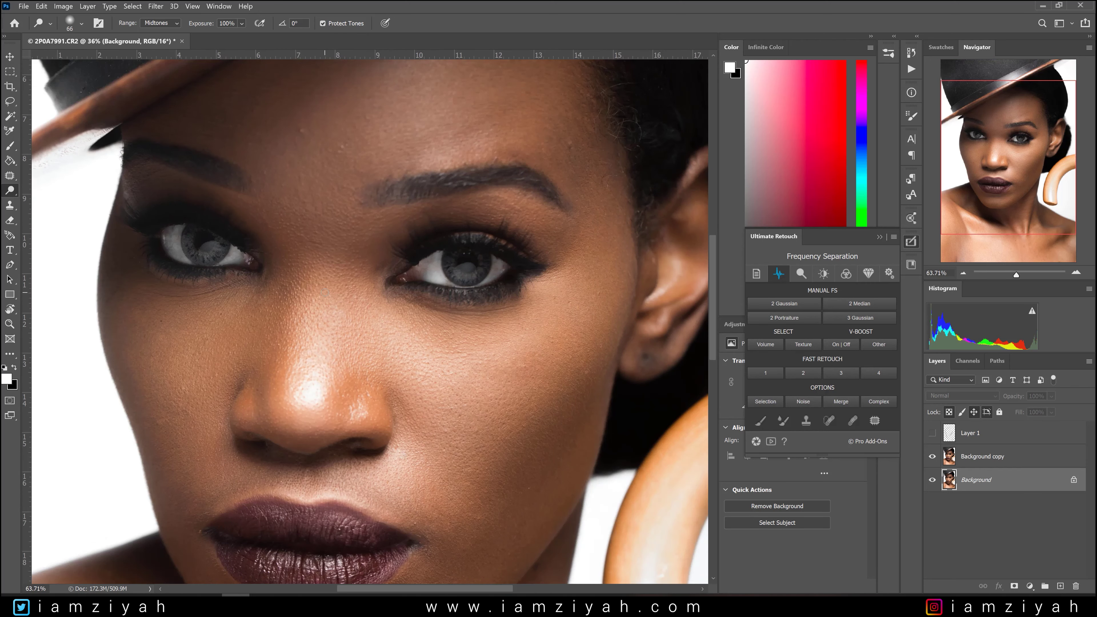
scroll(325, 296, "up", 2)
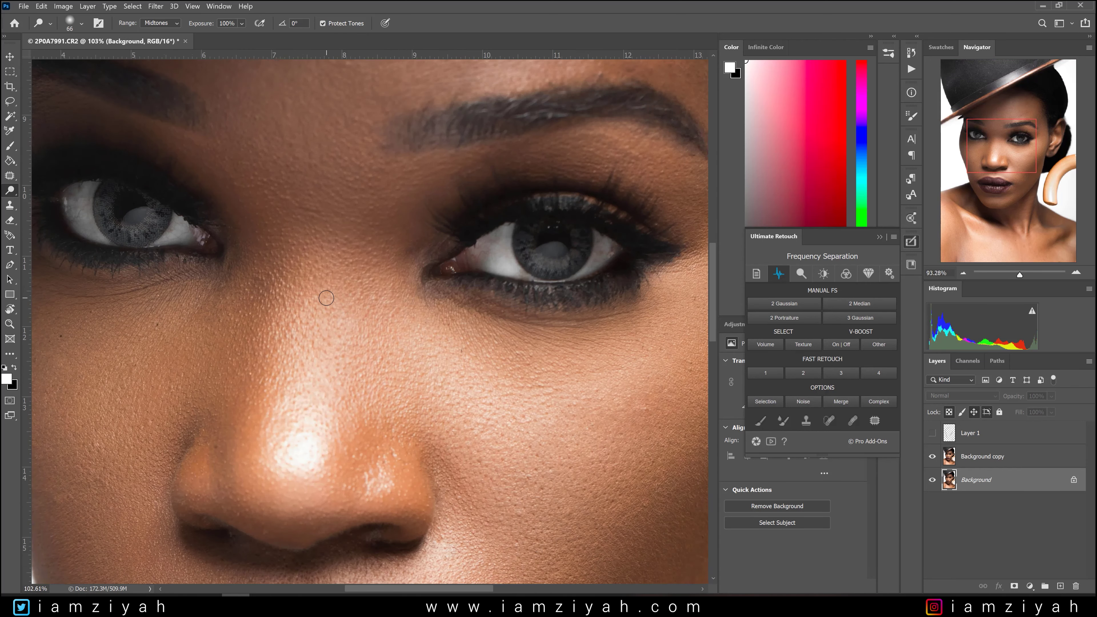
scroll(285, 260, "up", 3)
scroll(314, 262, "down", 2)
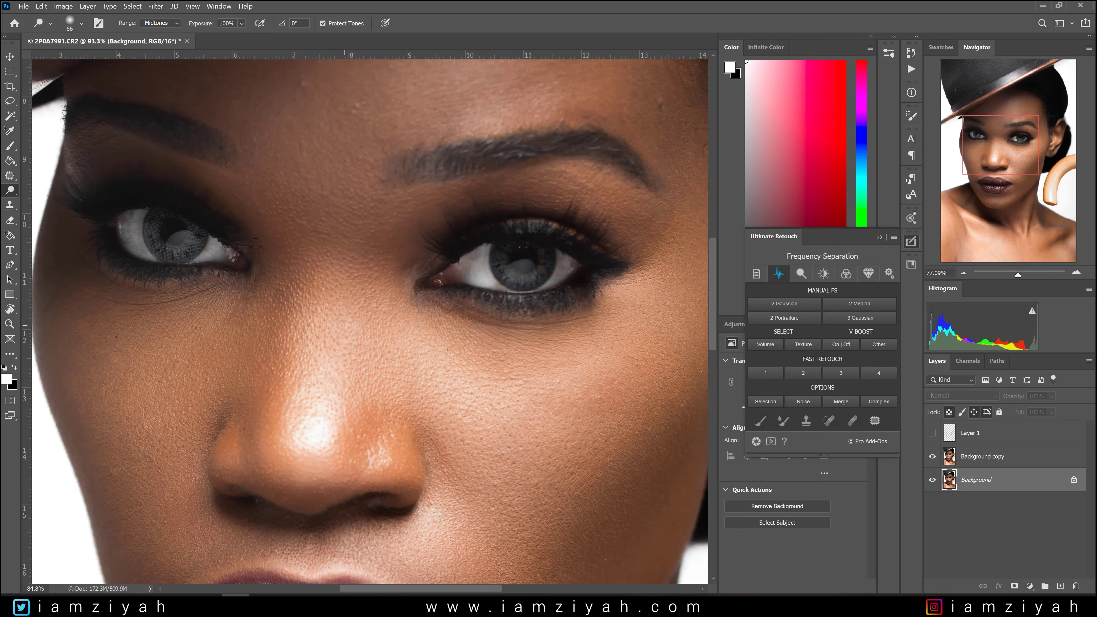
scroll(457, 231, "up", 3)
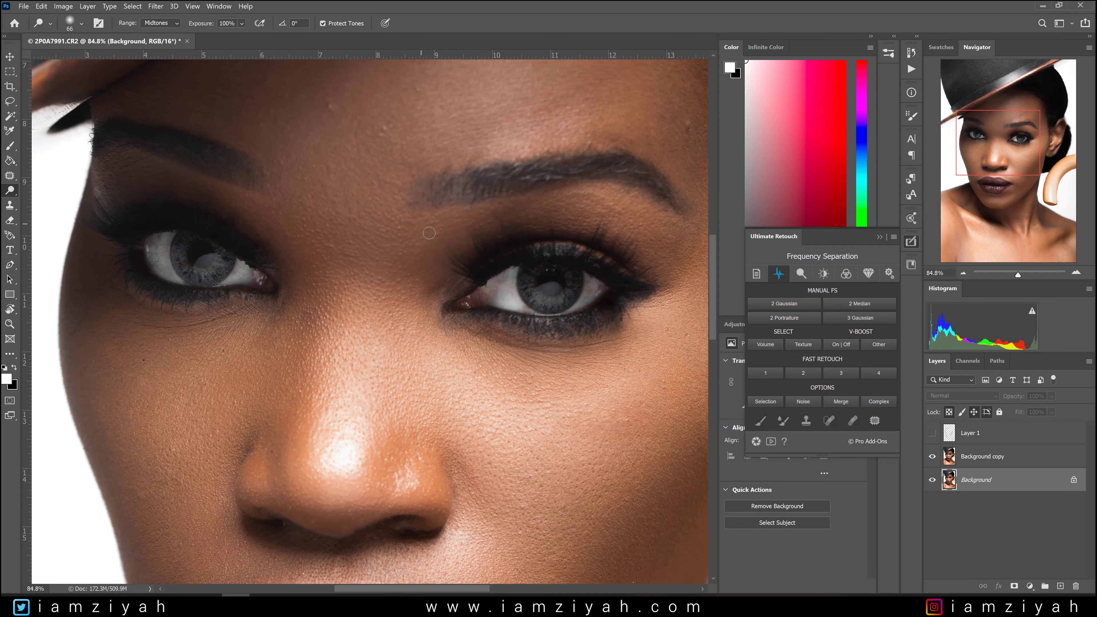
left_click_drag(1019, 138, 1021, 139)
scroll(310, 225, "down", 1)
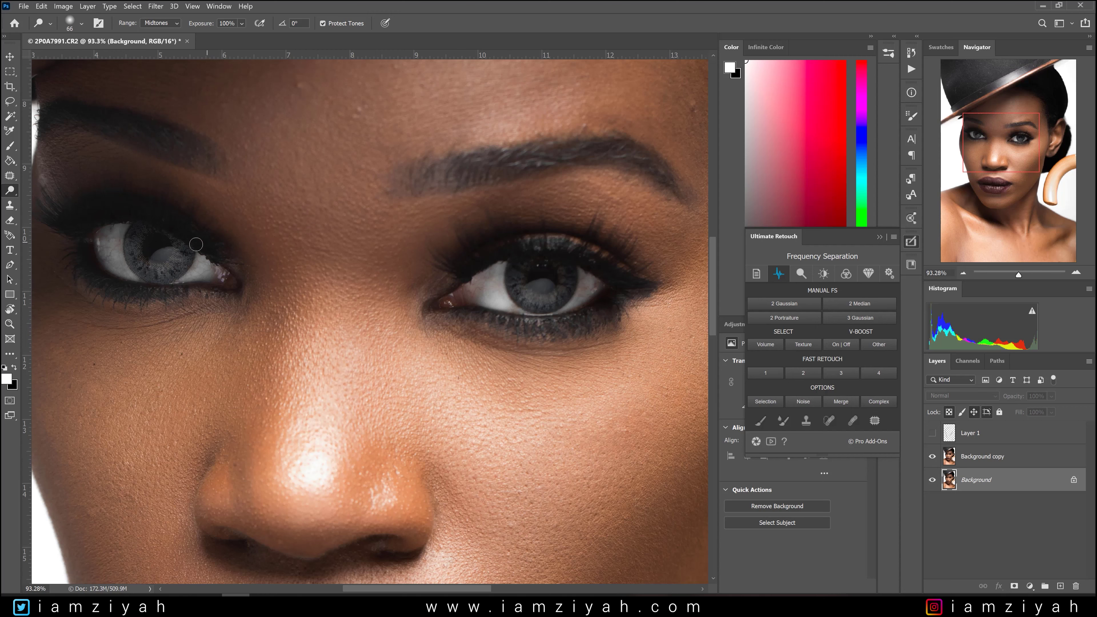
left_click_drag(173, 246, 183, 246)
left_click_drag(162, 253, 181, 259)
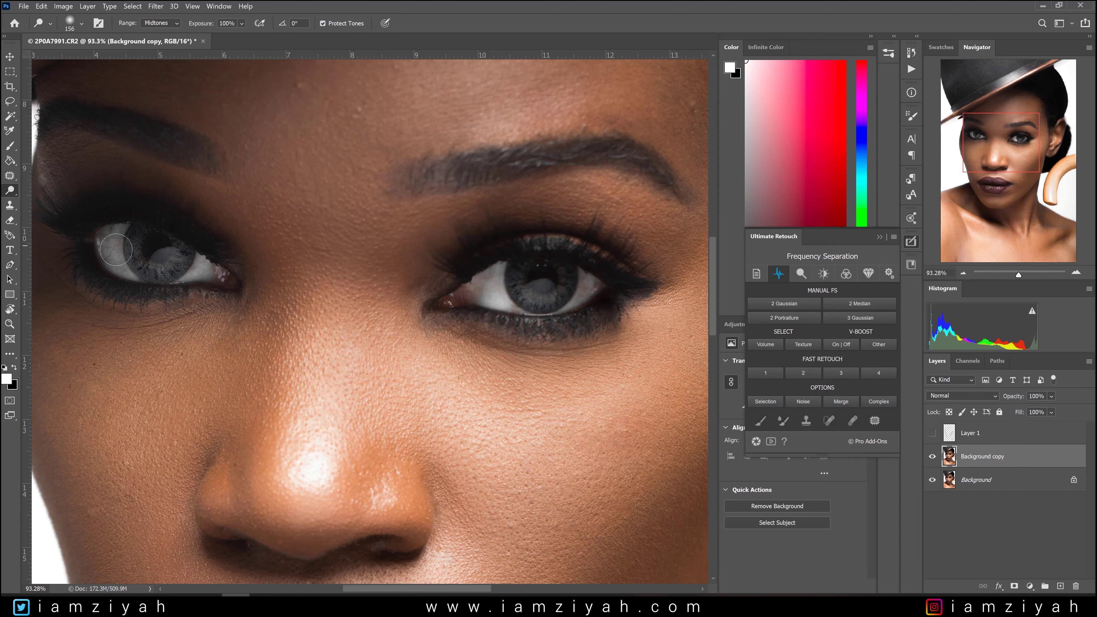
scroll(137, 260, "up", 2)
scroll(137, 260, "up", 2)
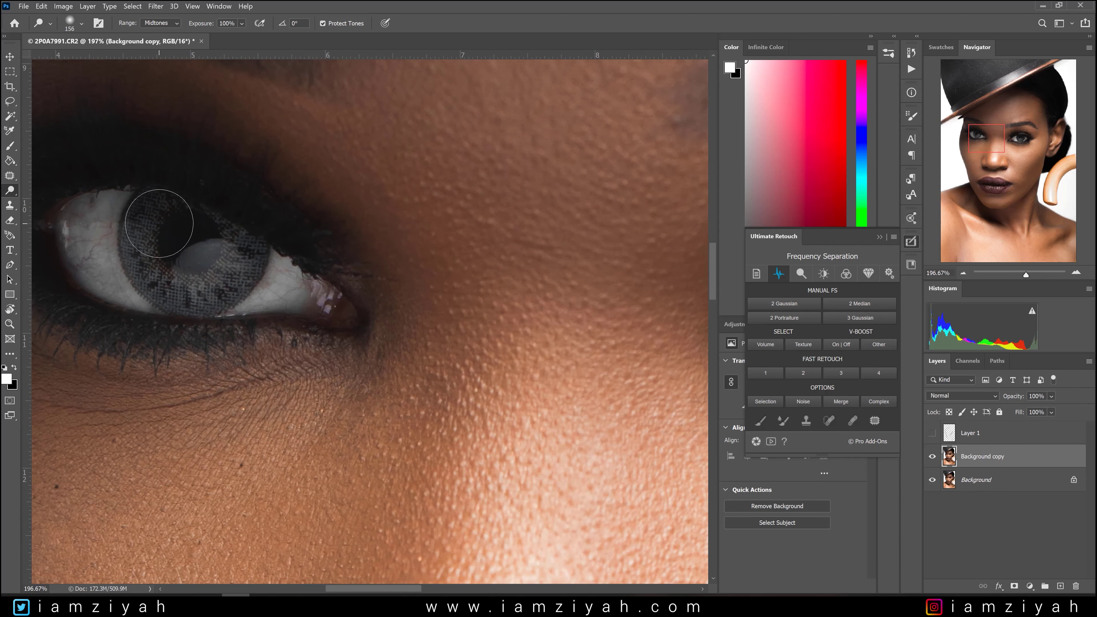
mouse_move(156, 225)
left_mouse_down()
mouse_move(156, 266)
mouse_move(222, 268)
mouse_move(170, 219)
mouse_move(151, 252)
mouse_move(176, 281)
mouse_move(240, 254)
mouse_move(171, 217)
mouse_move(181, 244)
left_mouse_up()
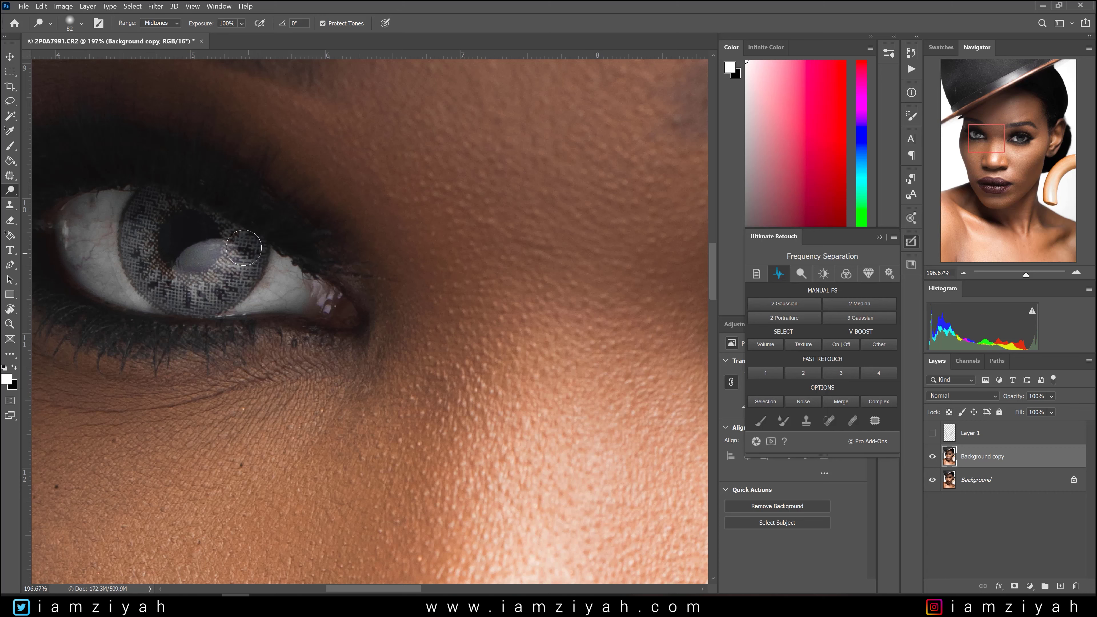
mouse_move(143, 208)
left_mouse_down()
mouse_move(146, 248)
mouse_move(158, 202)
mouse_move(139, 250)
mouse_move(159, 281)
mouse_move(205, 298)
mouse_move(240, 280)
mouse_move(246, 256)
mouse_move(240, 277)
mouse_move(176, 284)
mouse_move(143, 249)
mouse_move(146, 212)
left_mouse_up()
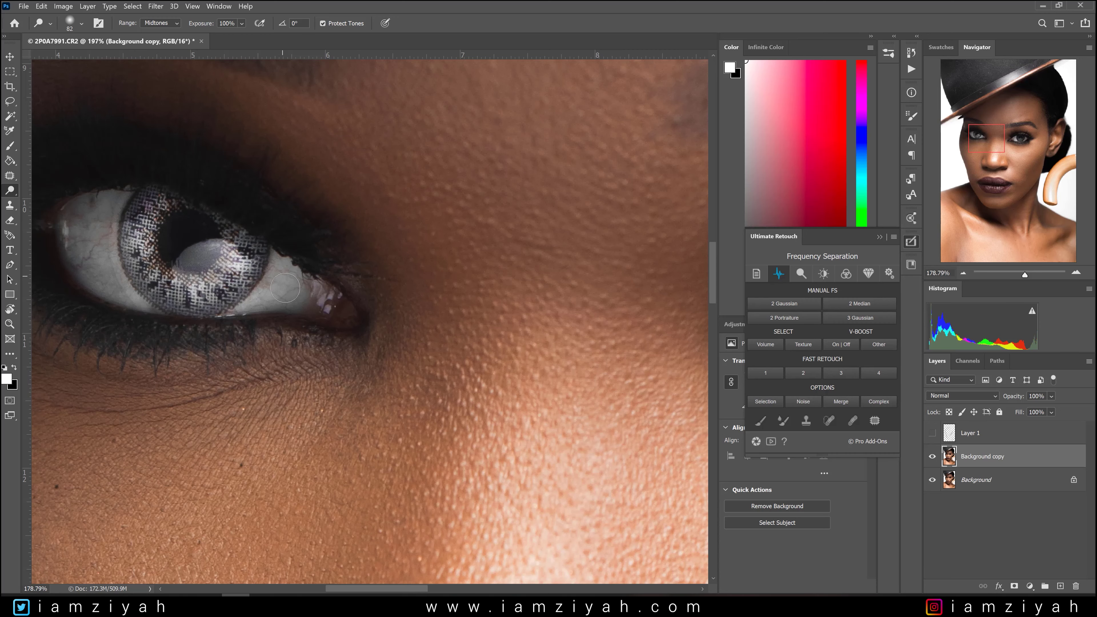
Lighten the iris of the subject's left eye with the Dodge tool at 100% exposure, using a soft brush of about 78 px.
scroll(297, 285, "down", 5)
scroll(302, 297, "down", 3)
scroll(406, 294, "up", 3)
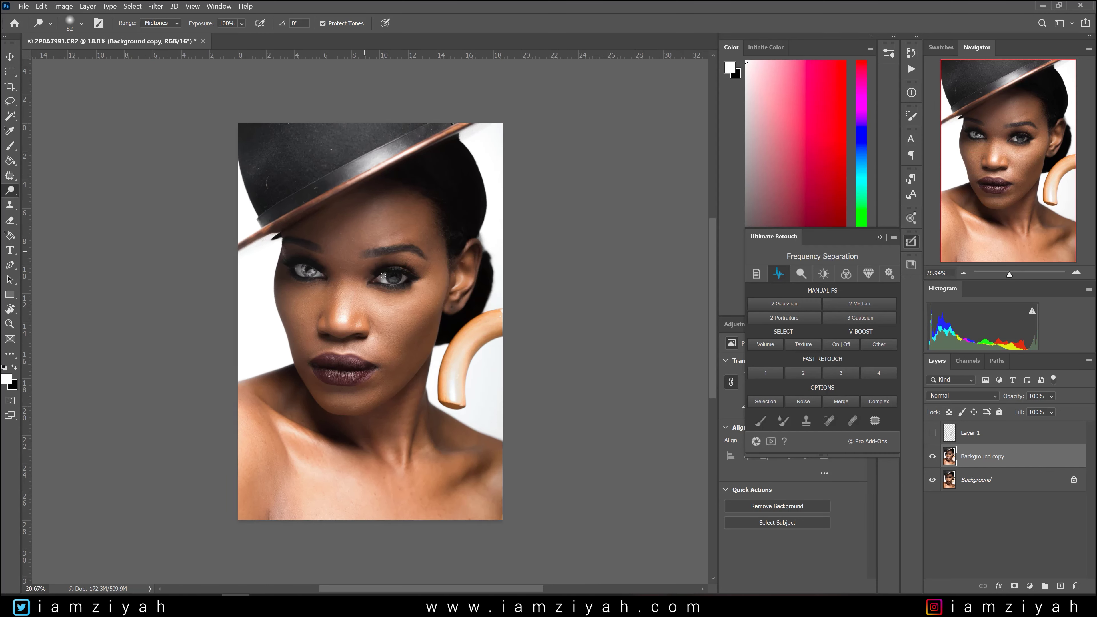
scroll(406, 295, "up", 6)
right_click(397, 275, "alt")
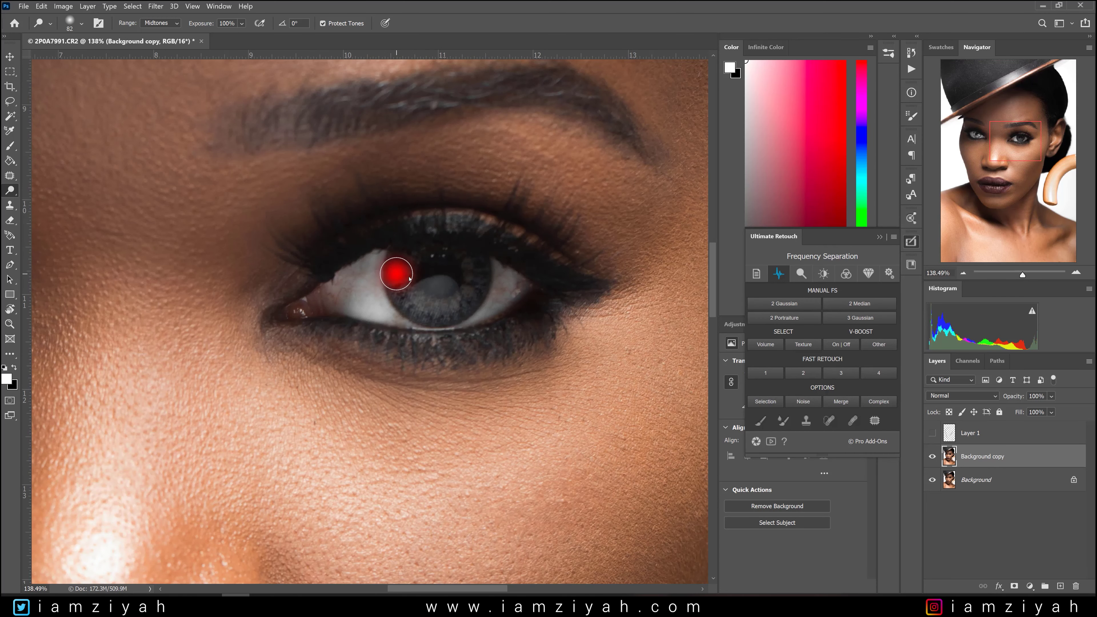
mouse_move(407, 299)
left_mouse_down()
mouse_move(401, 254)
mouse_move(411, 303)
mouse_move(419, 260)
mouse_move(401, 268)
mouse_move(427, 313)
mouse_move(480, 289)
mouse_move(478, 259)
mouse_move(468, 302)
mouse_move(468, 260)
mouse_move(481, 290)
mouse_move(472, 299)
mouse_move(472, 260)
mouse_move(472, 298)
mouse_move(476, 264)
mouse_move(421, 252)
mouse_move(445, 252)
mouse_move(399, 272)
mouse_move(417, 252)
mouse_move(399, 262)
mouse_move(397, 284)
mouse_move(400, 255)
mouse_move(403, 298)
mouse_move(432, 316)
mouse_move(454, 293)
left_mouse_up()
right_click(412, 261, "alt")
scroll(400, 330, "down", 5)
scroll(372, 321, "down", 8)
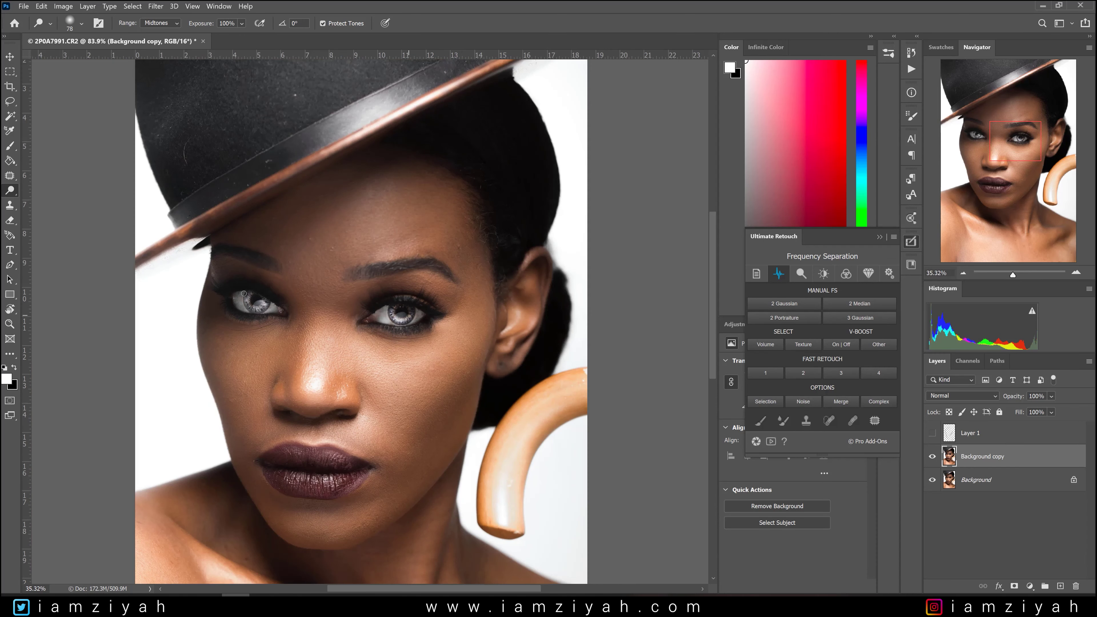
Compare the eyes before and after dodging by hiding and showing the Background copy layer.
scroll(372, 321, "up", 2)
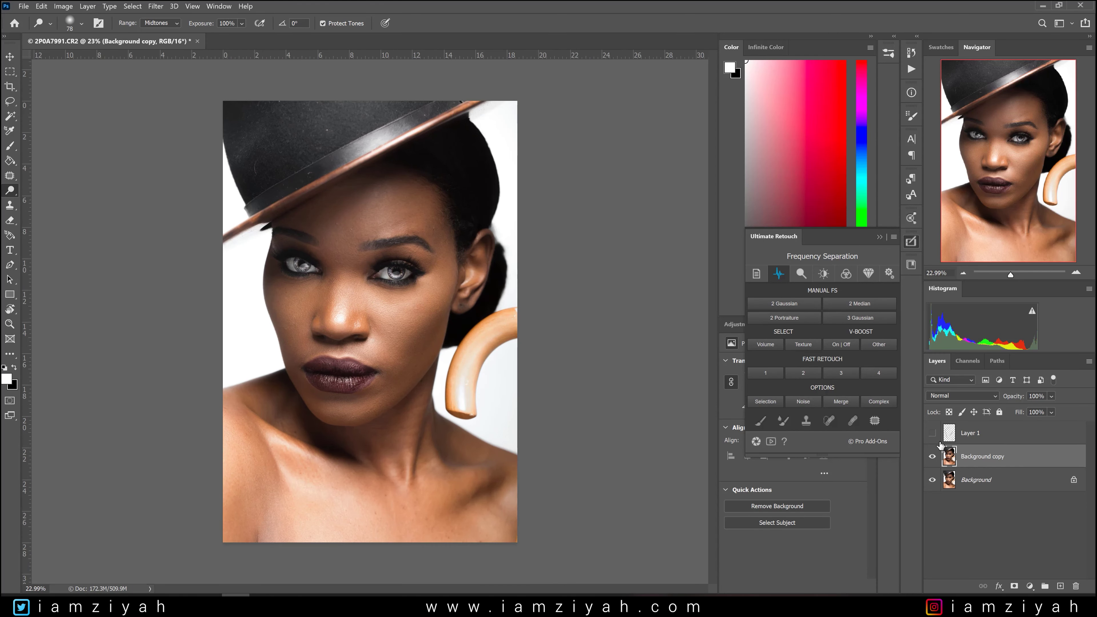
left_click(932, 456)
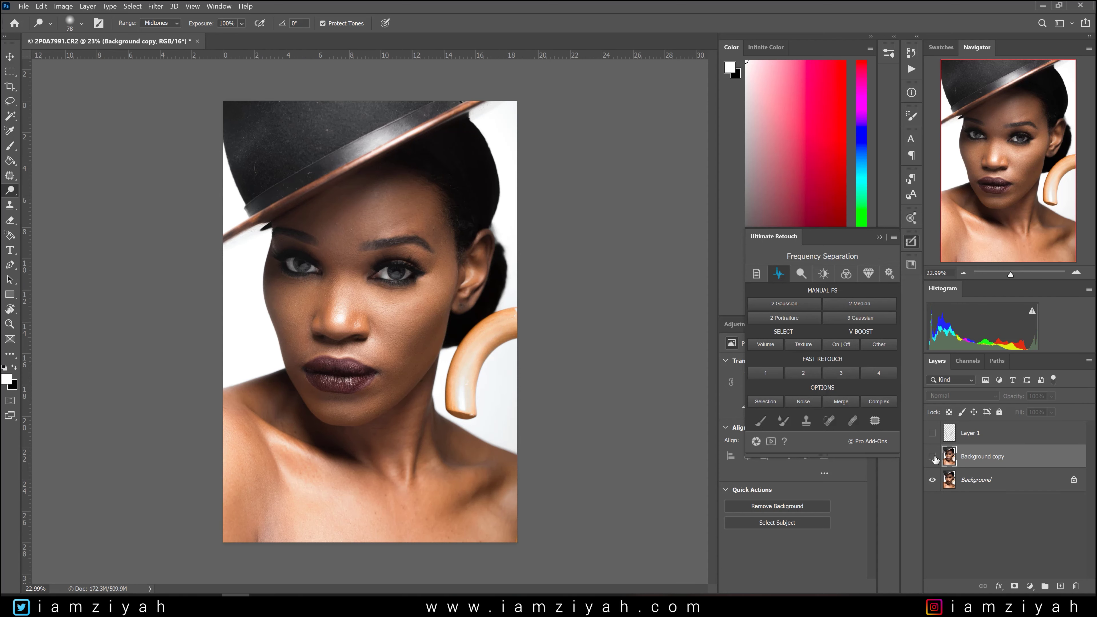
left_click(933, 456)
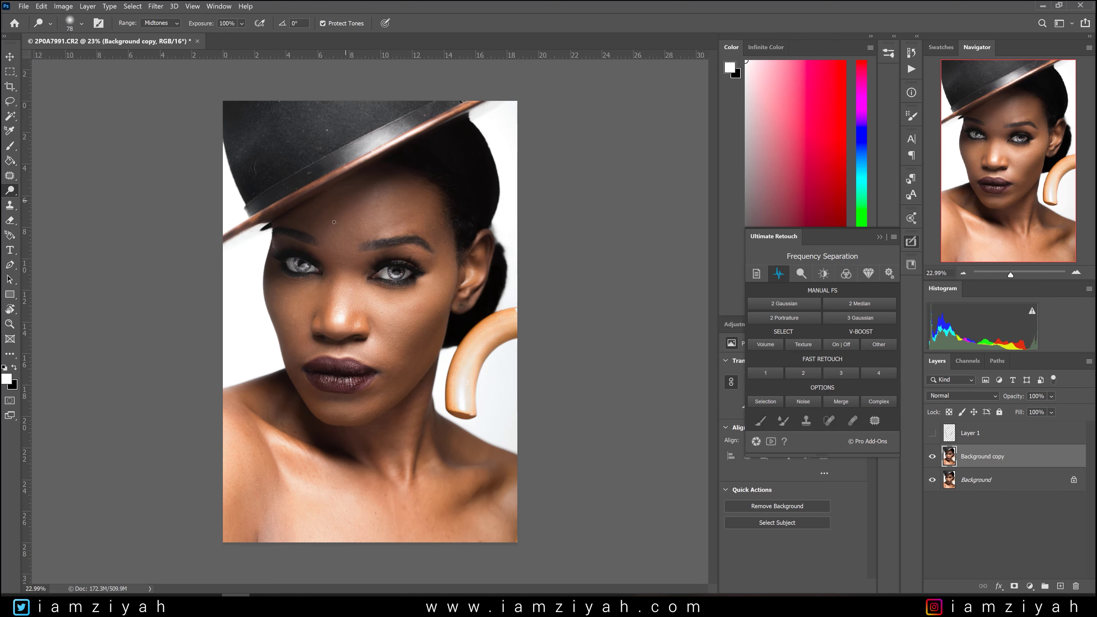
scroll(327, 234, "up", 1)
scroll(327, 233, "up", 4)
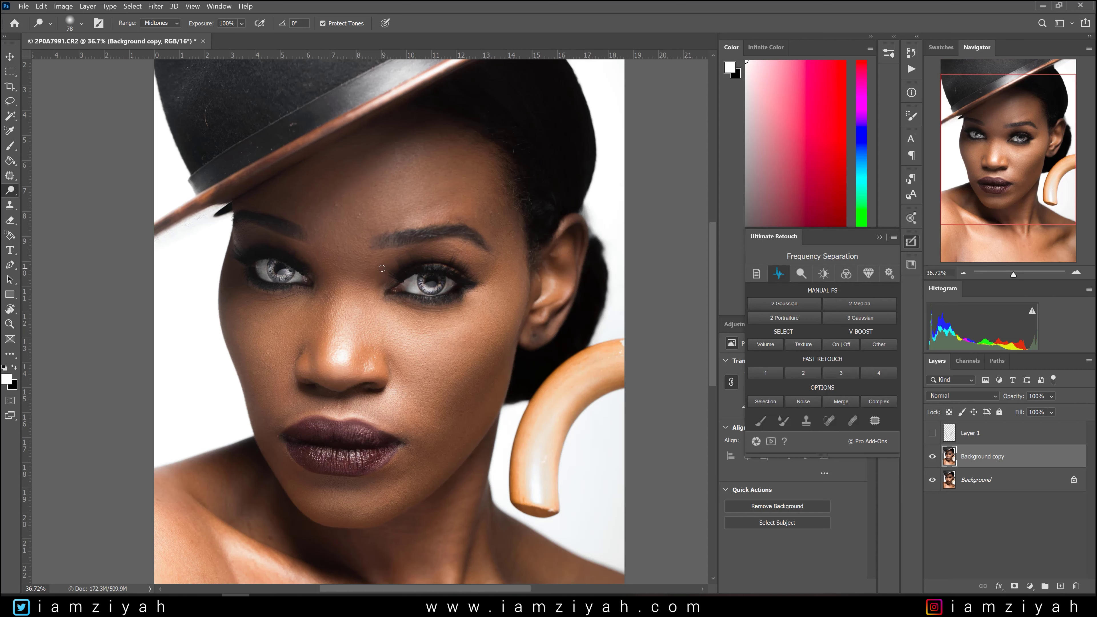
scroll(381, 268, "up", 3)
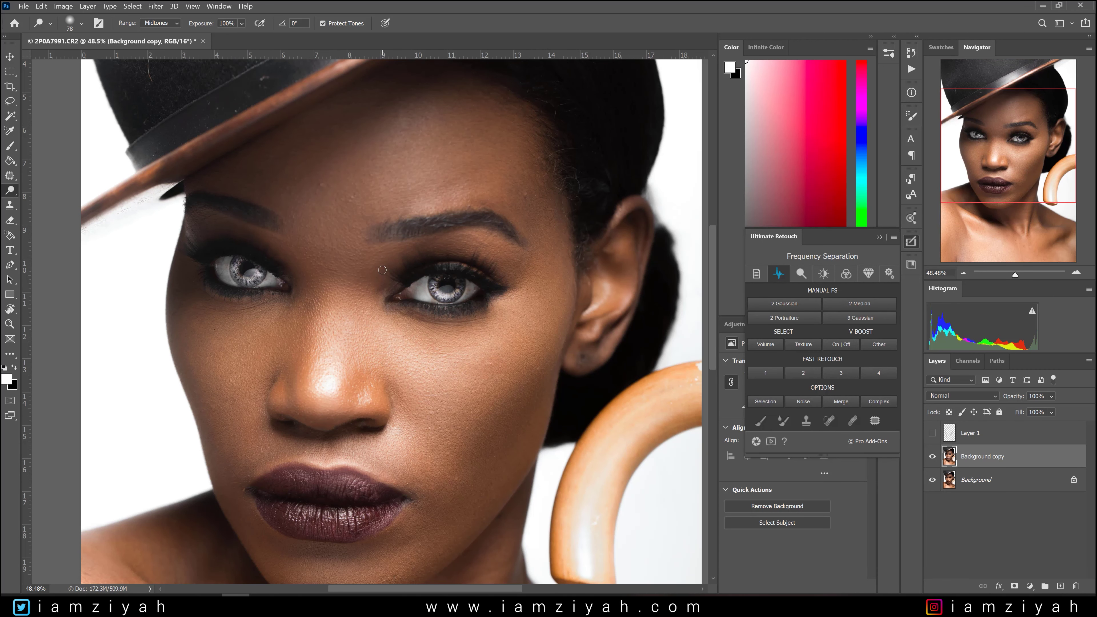
scroll(371, 273, "down", 6)
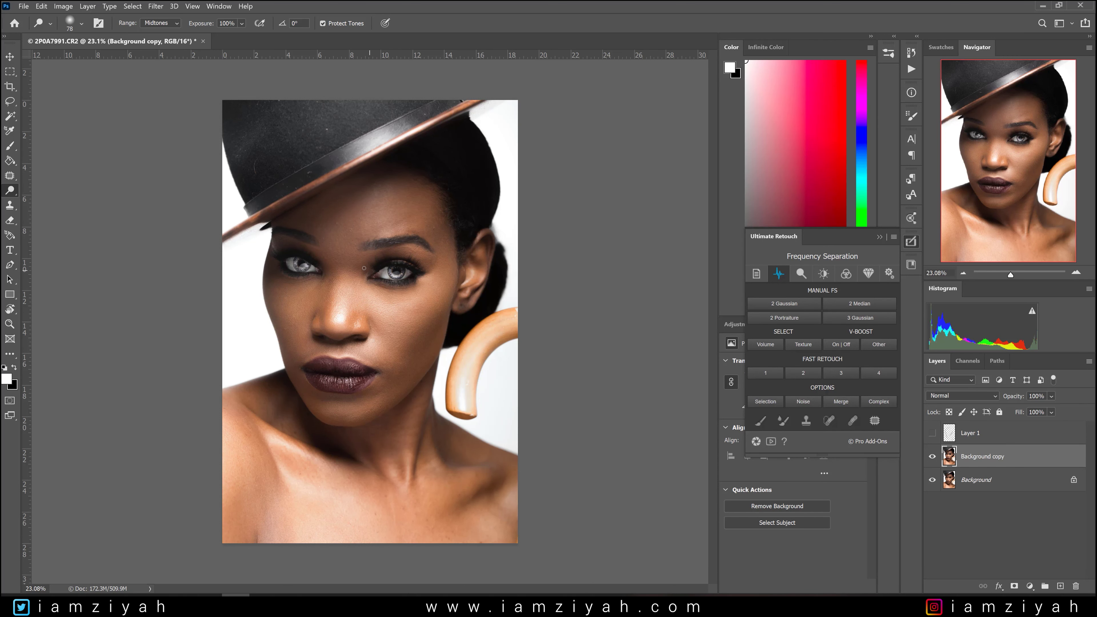
Lower the Background copy layer's opacity to 48%.
left_click(1051, 396)
left_click(983, 526)
left_click(983, 525)
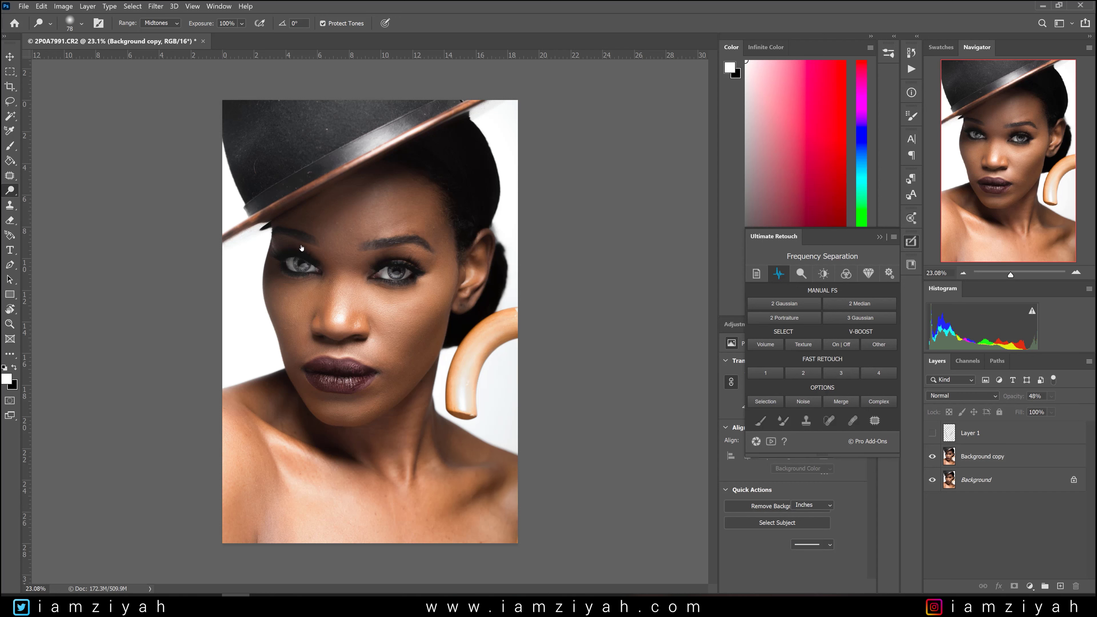
left_click(1020, 463)
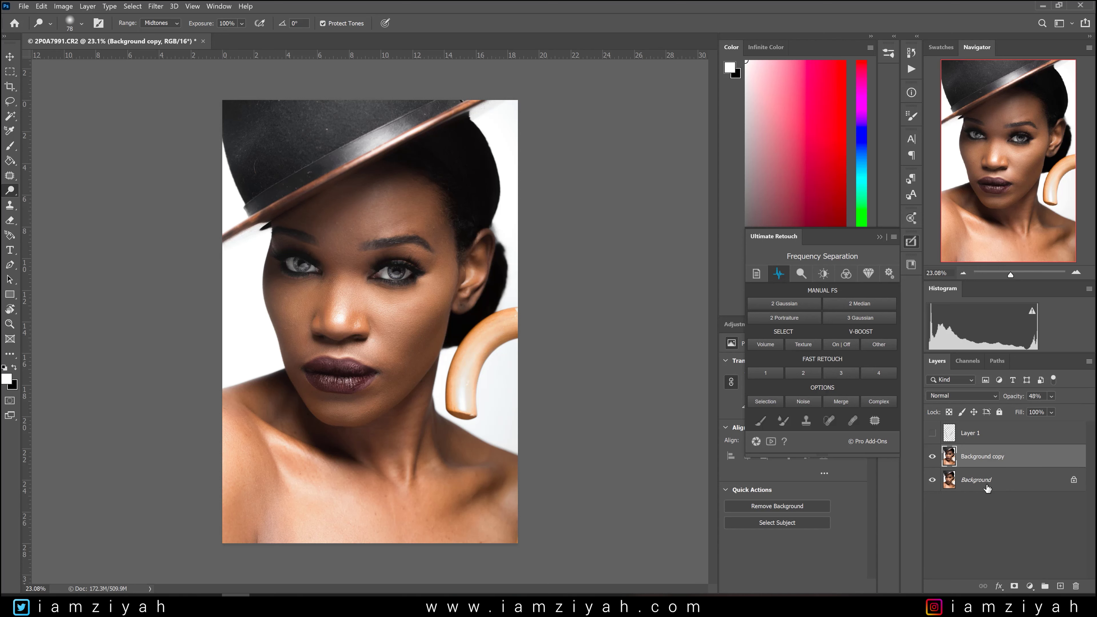
Add a layer mask to Background copy and paint black over the subject's right pupil with a 168 px soft brush at 10% opacity.
left_click(1014, 586)
scroll(277, 245, "up", 2)
scroll(276, 244, "up", 4)
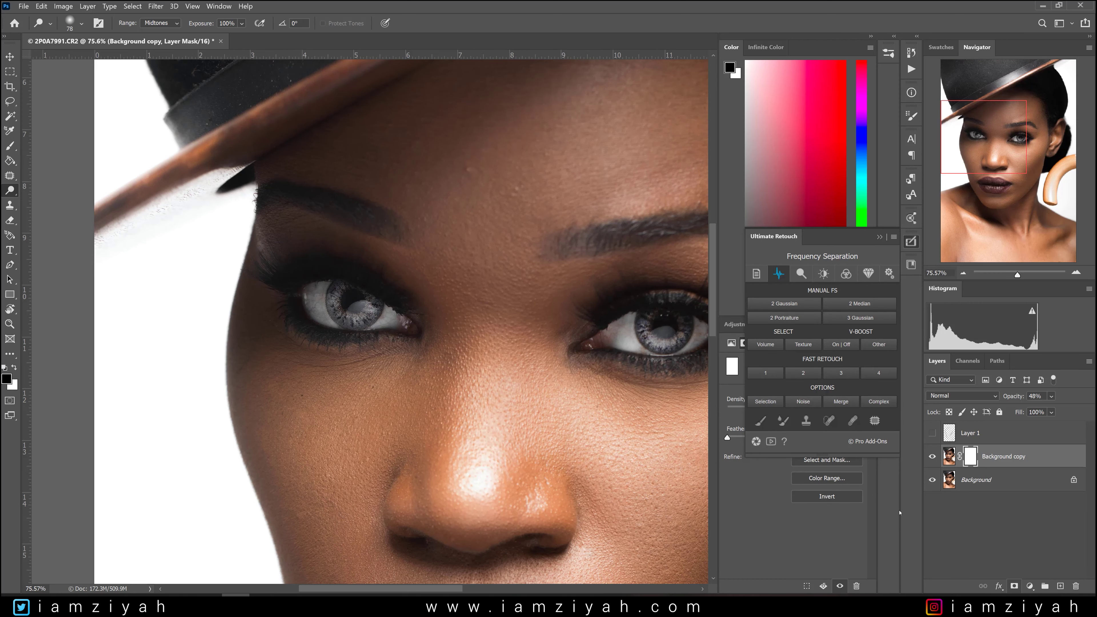
left_click(12, 149)
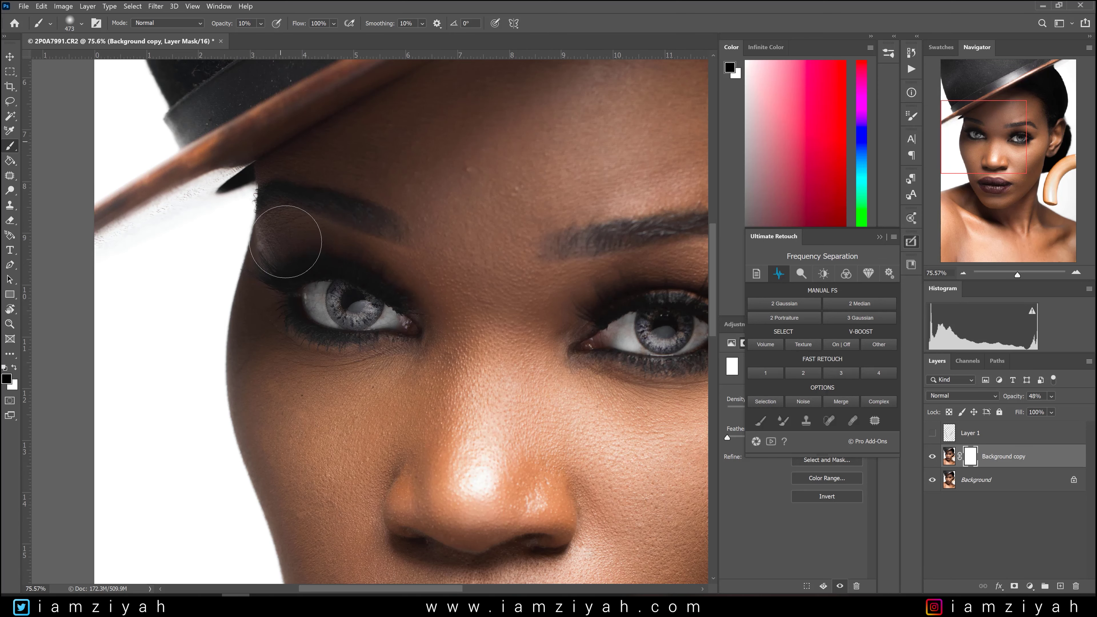
scroll(309, 266, "up", 5)
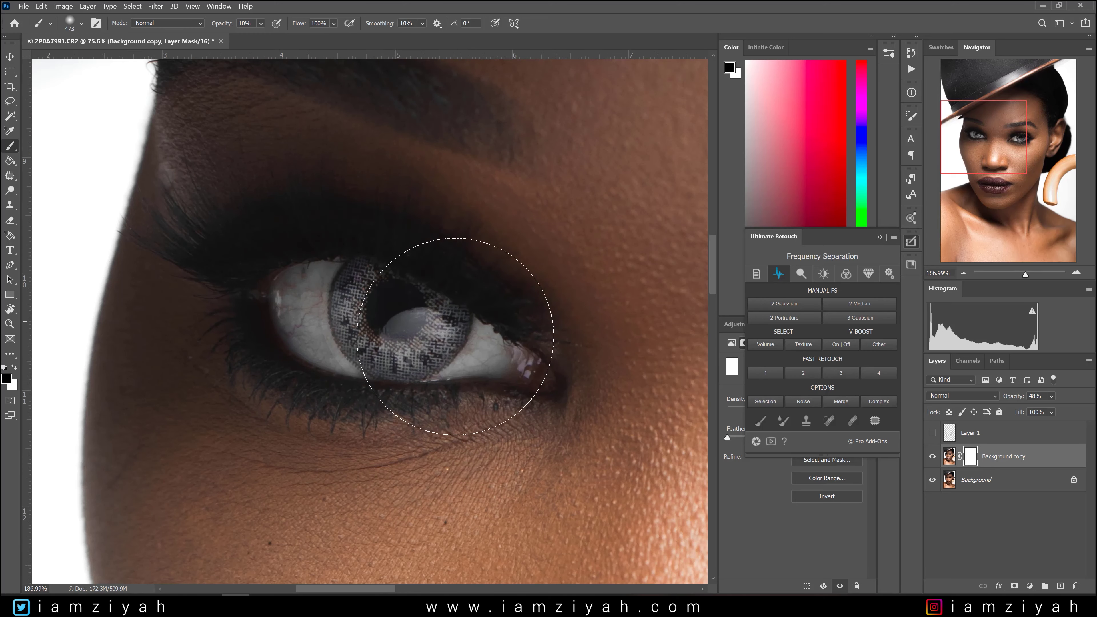
mouse_move(455, 336)
left_mouse_down()
mouse_move(478, 335)
mouse_move(392, 303)
left_mouse_up()
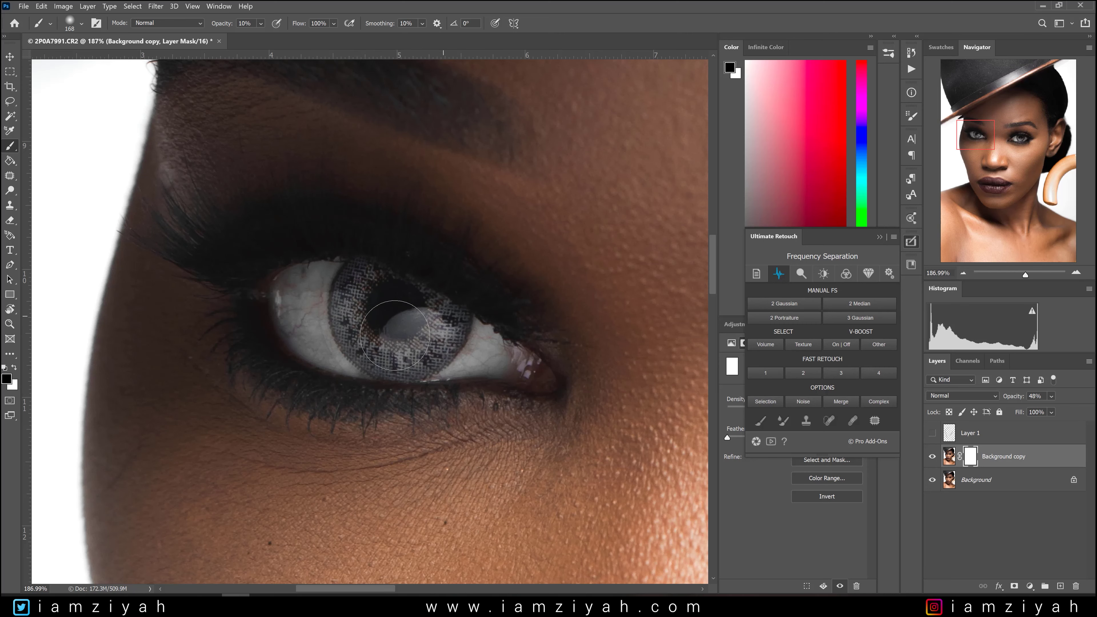
scroll(415, 324, "down", 8)
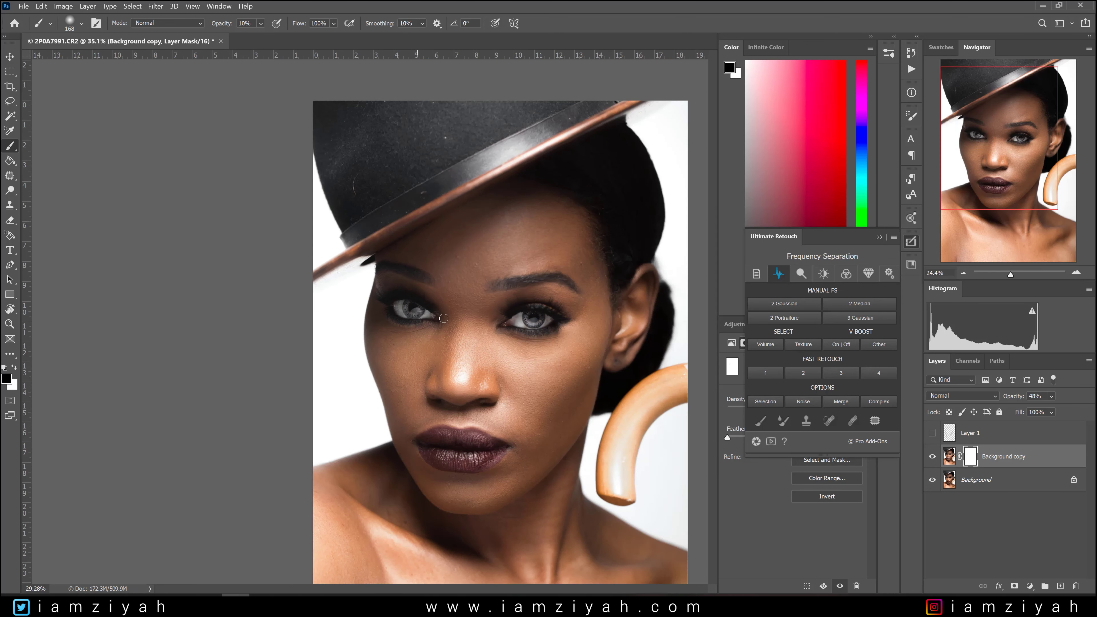
scroll(259, 268, "up", 1)
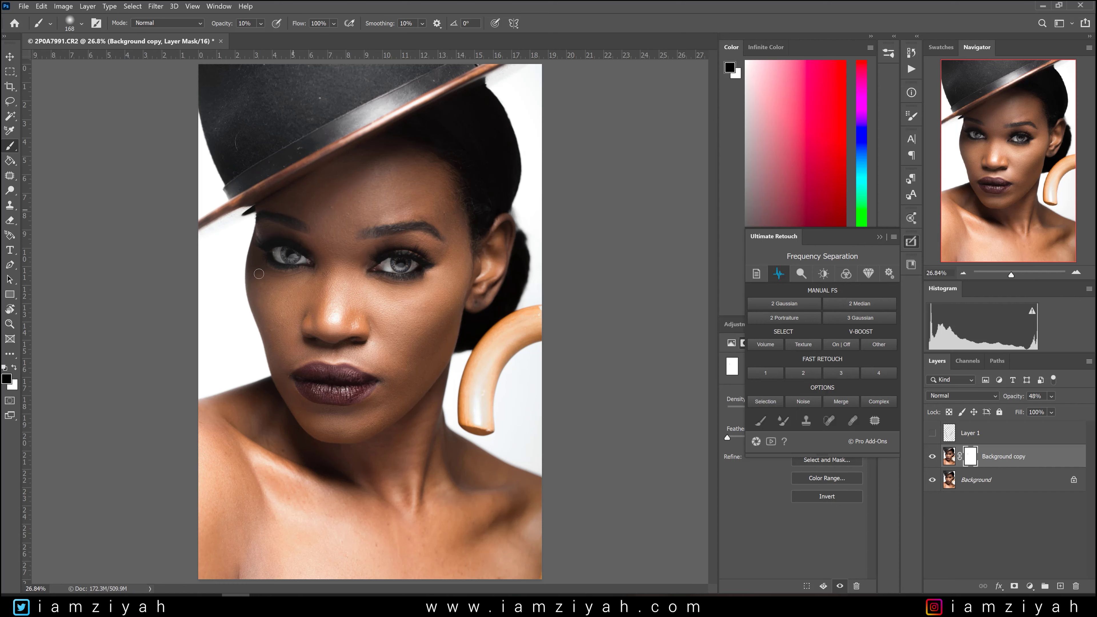
scroll(272, 273, "up", 5)
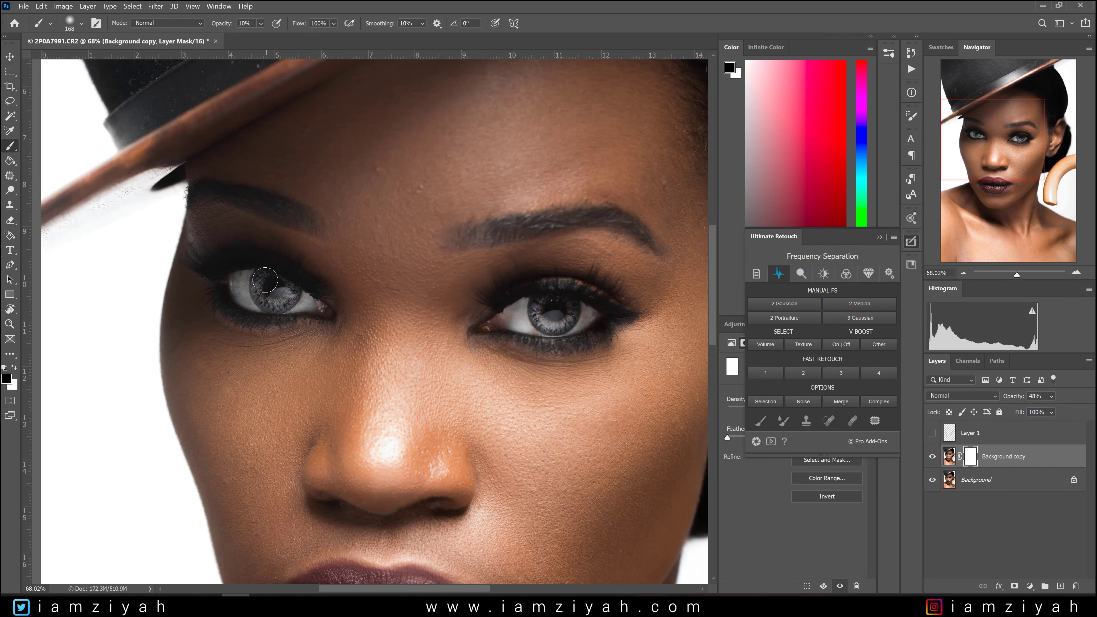
scroll(448, 261, "down", 5)
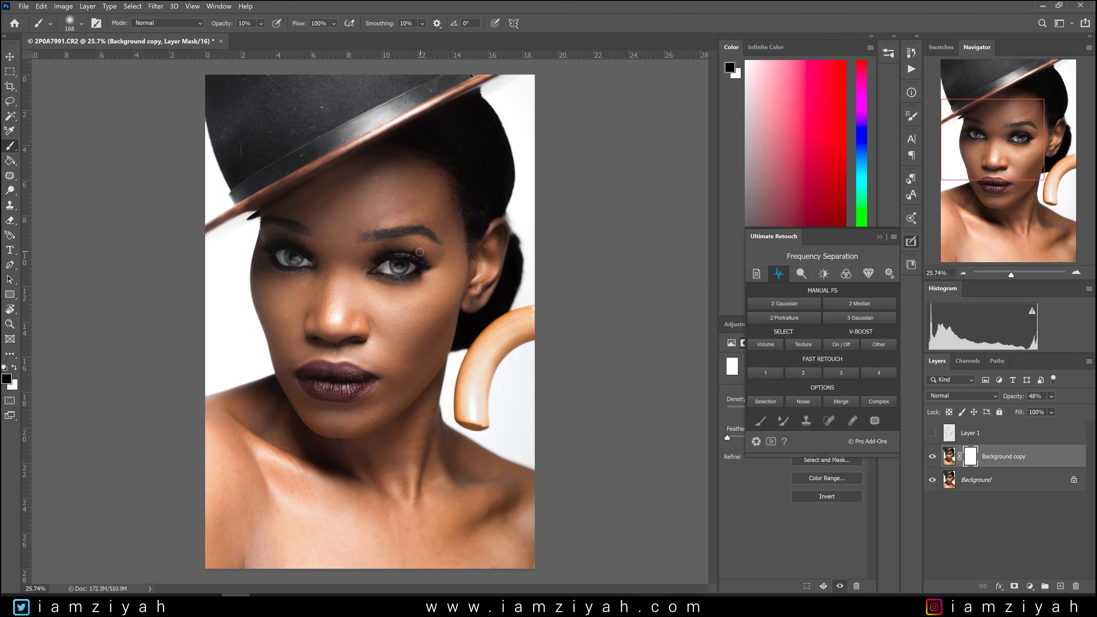
Add a new empty layer above Background copy and make white the foreground color.
scroll(265, 219, "up", 3)
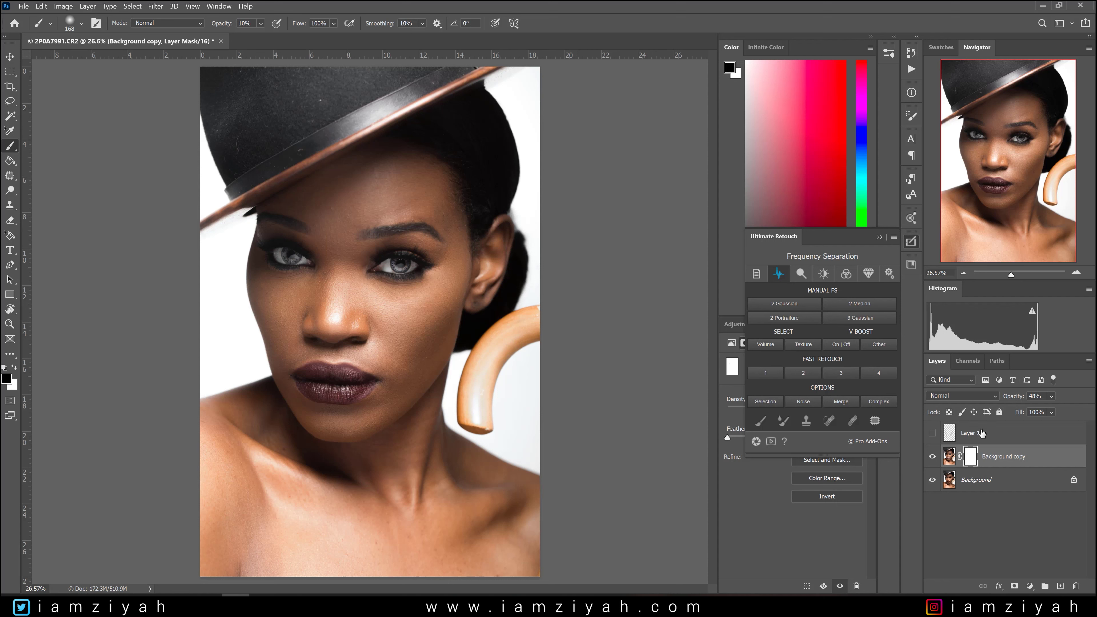
left_click(932, 433)
left_click(1062, 586)
key("x")
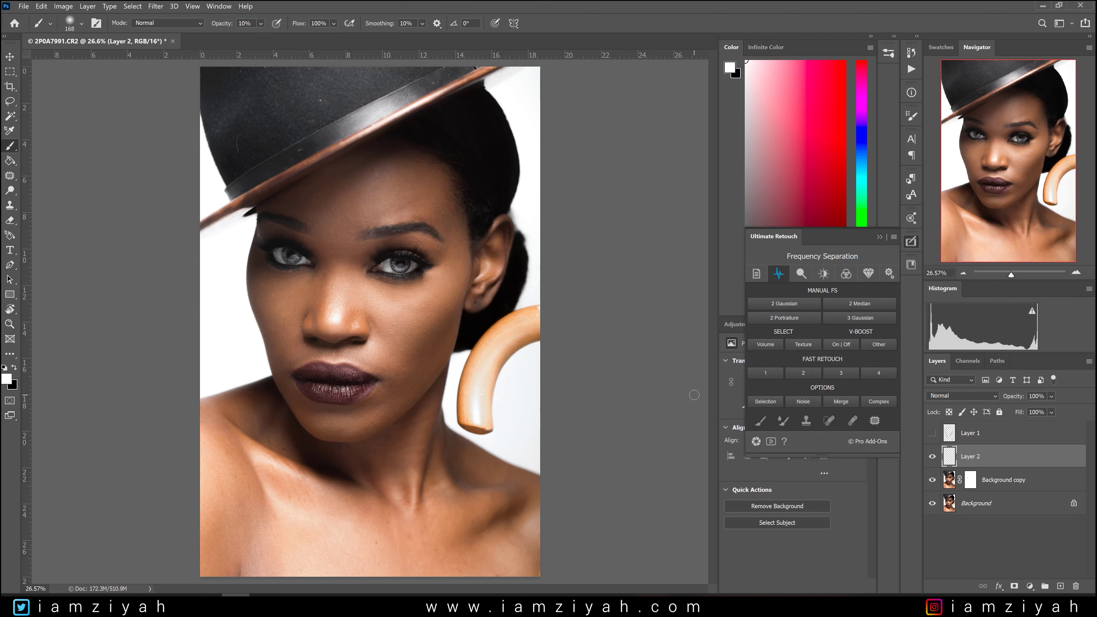
Examine the highlights and shadows across the face, neck and shoulders to plan the contouring.
scroll(423, 339, "up", 3)
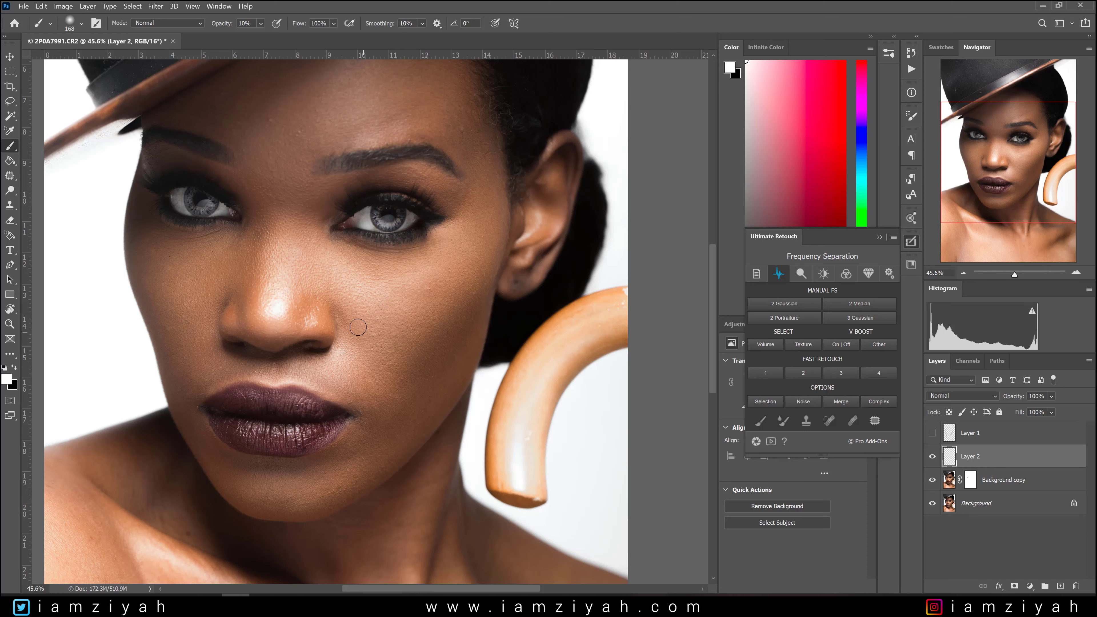
scroll(358, 326, "up", 2)
scroll(277, 300, "down", 2)
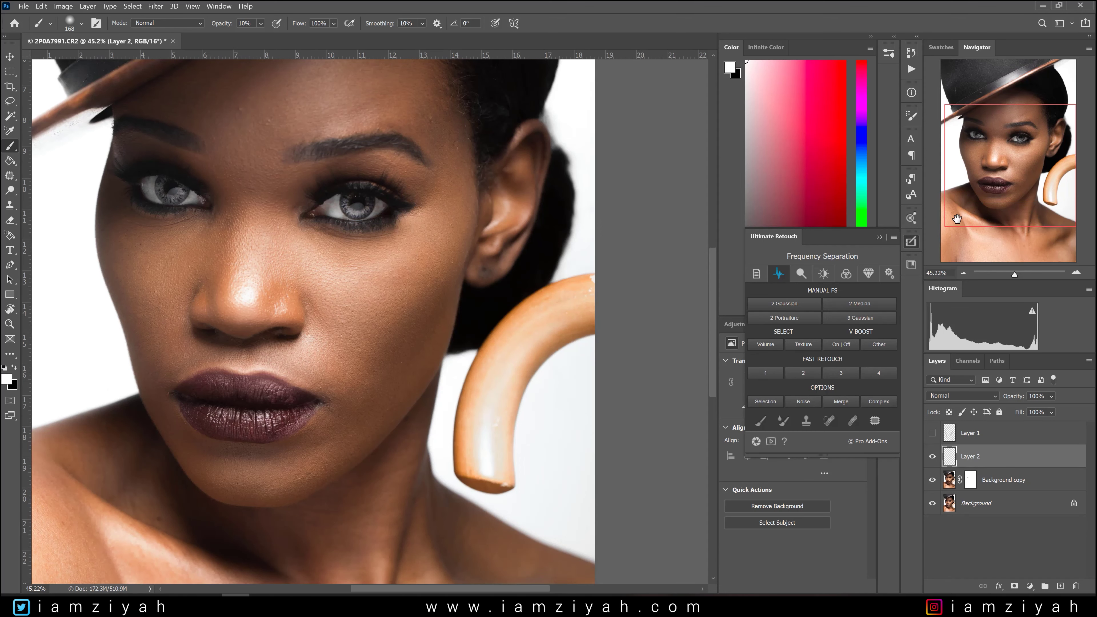
left_click_drag(1015, 177, 982, 186)
scroll(383, 384, "up", 4)
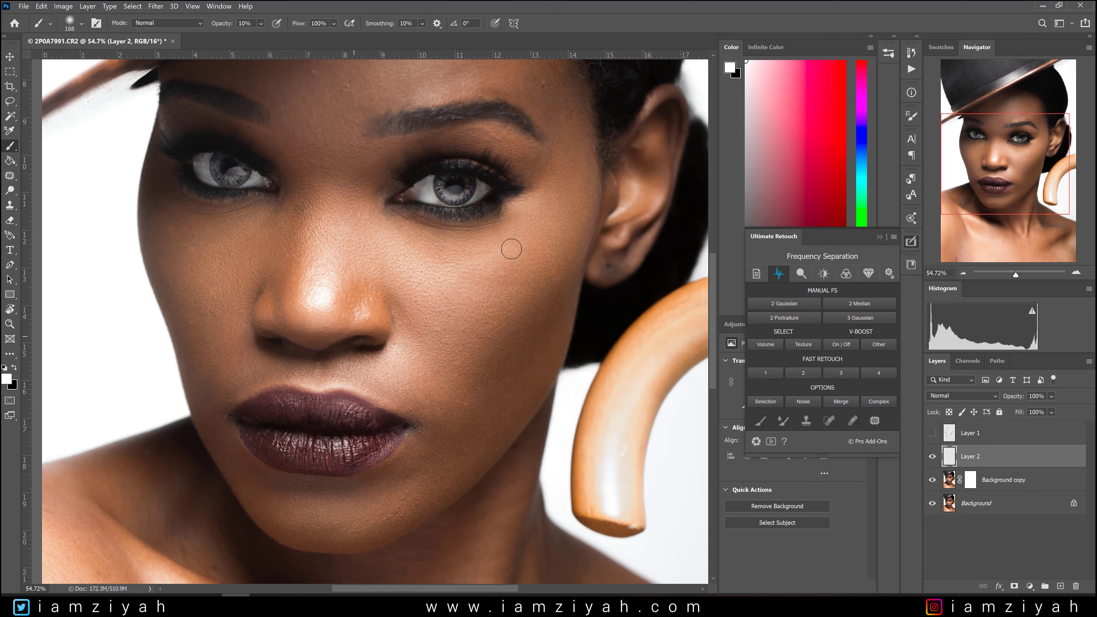
scroll(120, 398, "down", 3)
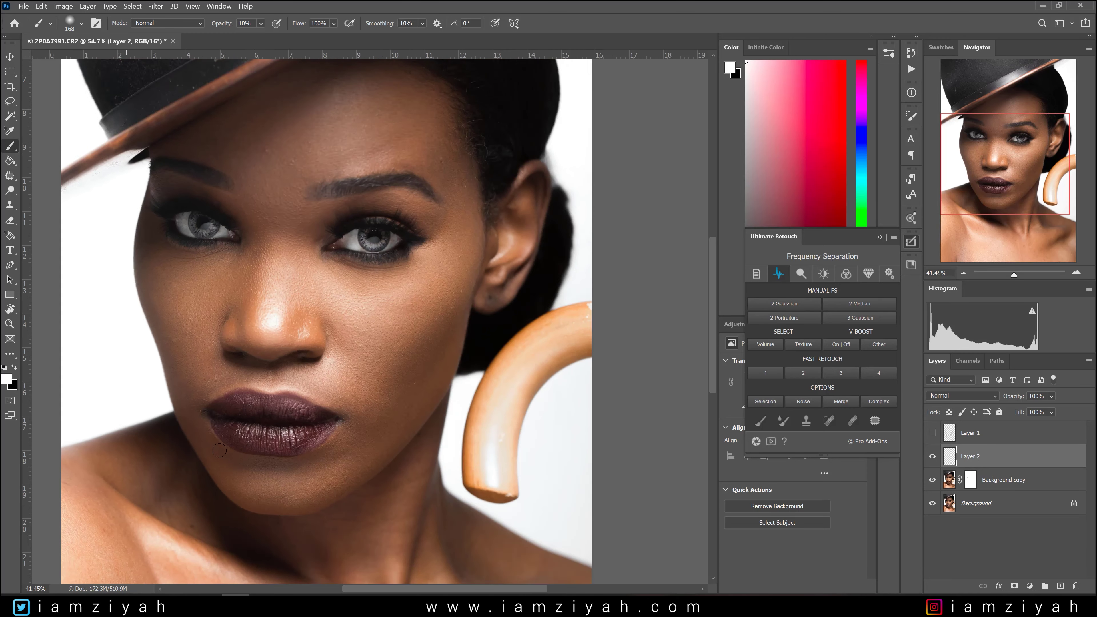
scroll(219, 450, "down", 2)
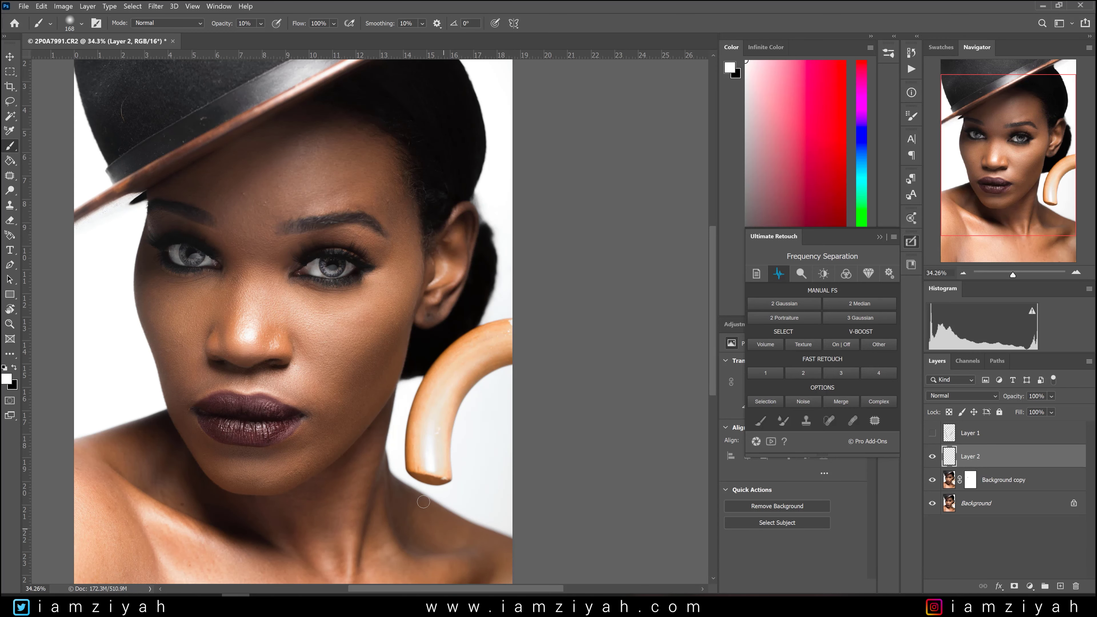
scroll(469, 517, "down", 2)
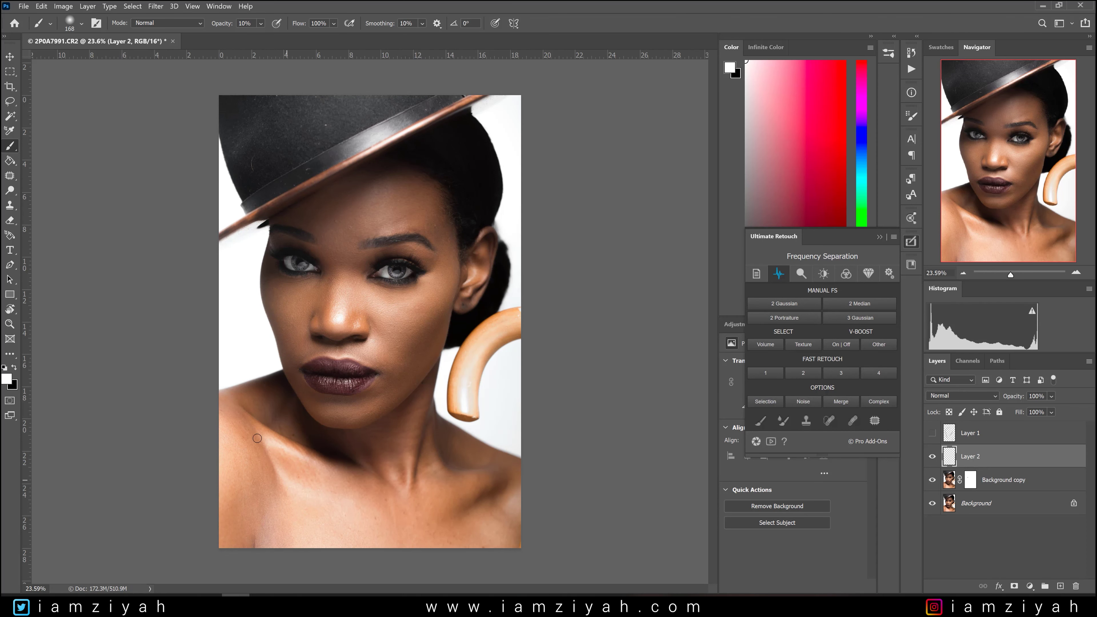
scroll(429, 303, "up", 4)
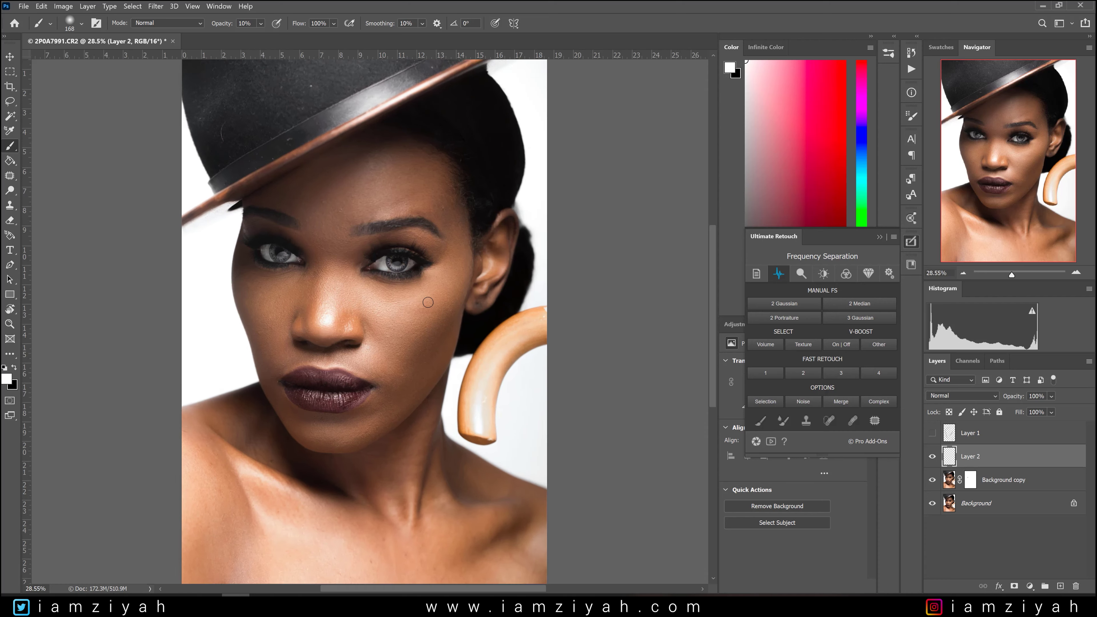
Set the brush to 0% hardness and enlarge it to 458 px over the subject's left cheek.
mouse_move(206, 304)
left_mouse_down()
mouse_move(158, 301)
mouse_move(214, 303)
mouse_move(203, 421)
left_mouse_up()
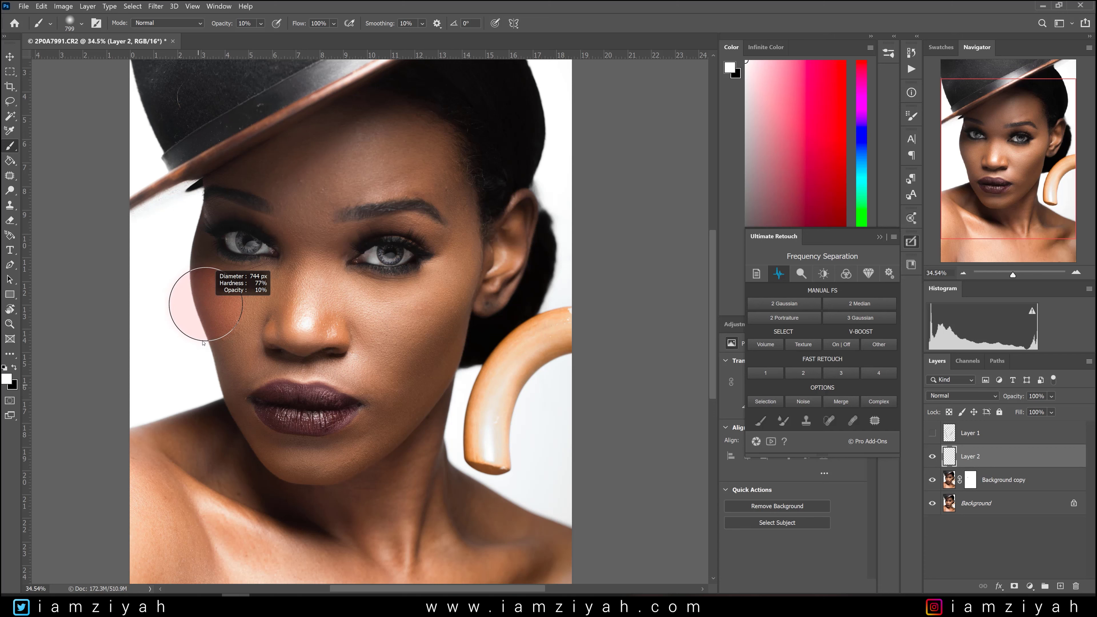
left_click_drag(196, 191, 158, 189)
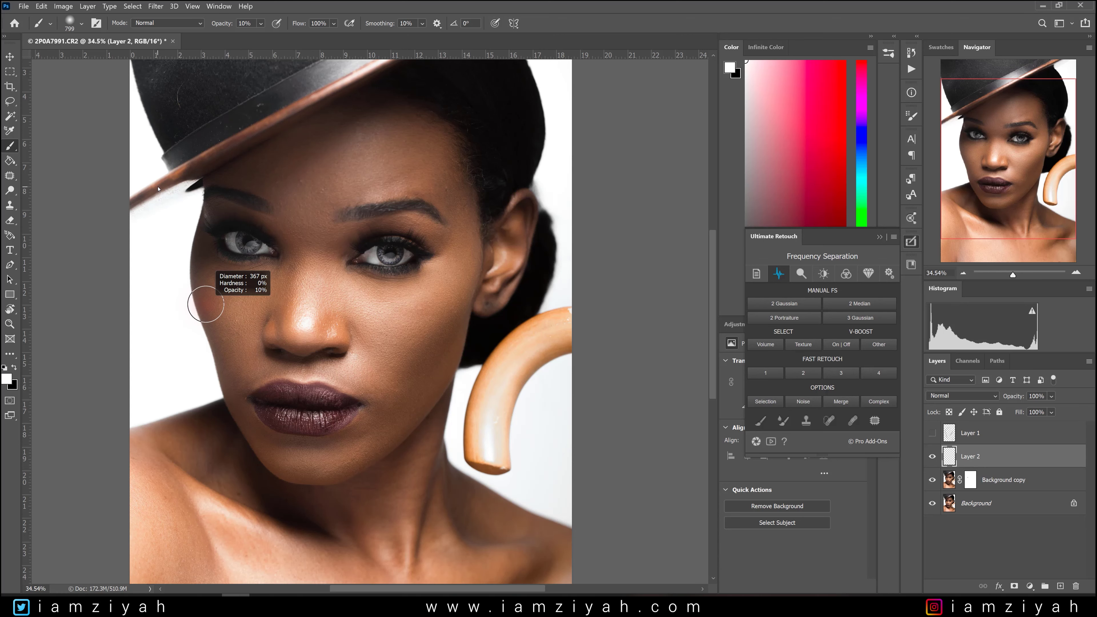
left_click_drag(161, 189, 164, 189)
scroll(163, 189, "down", 4)
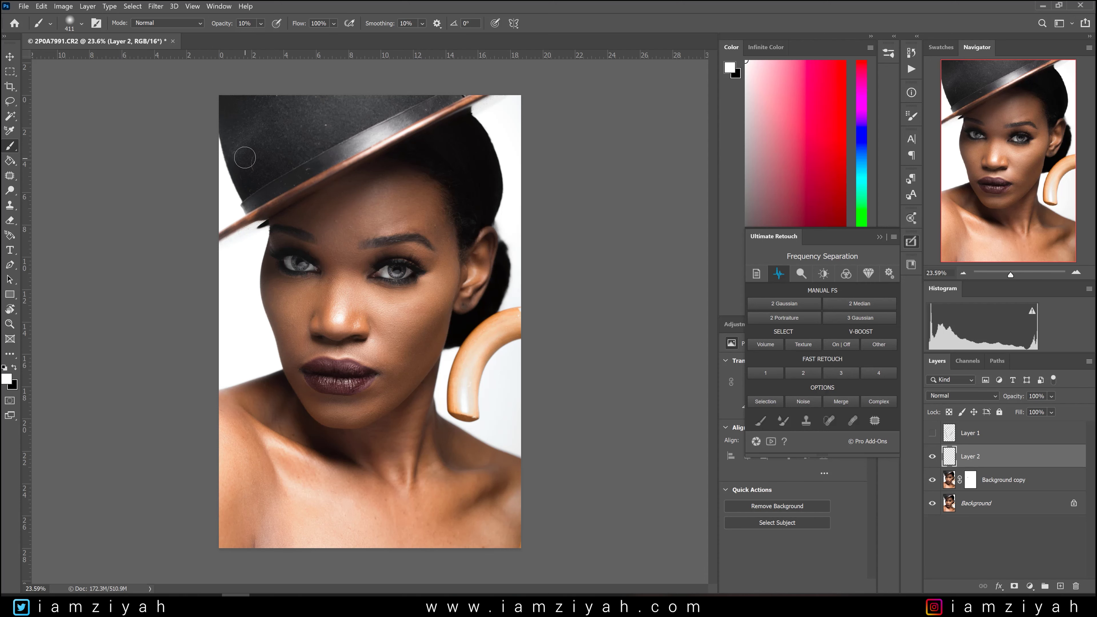
scroll(434, 323, "up", 2)
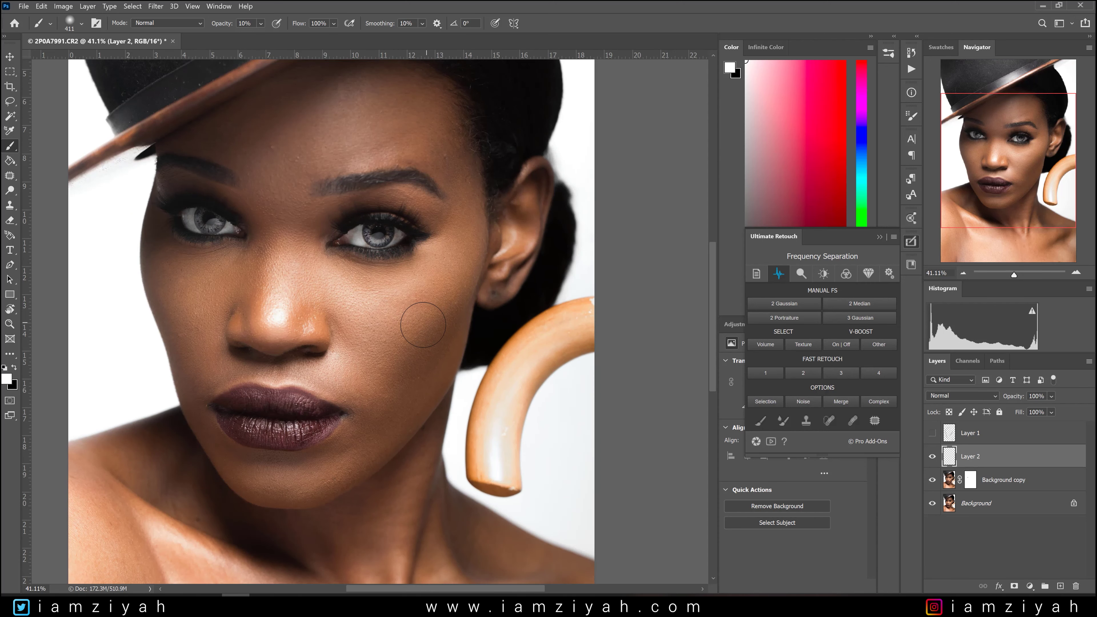
scroll(428, 322, "up", 2)
scroll(414, 321, "down", 1)
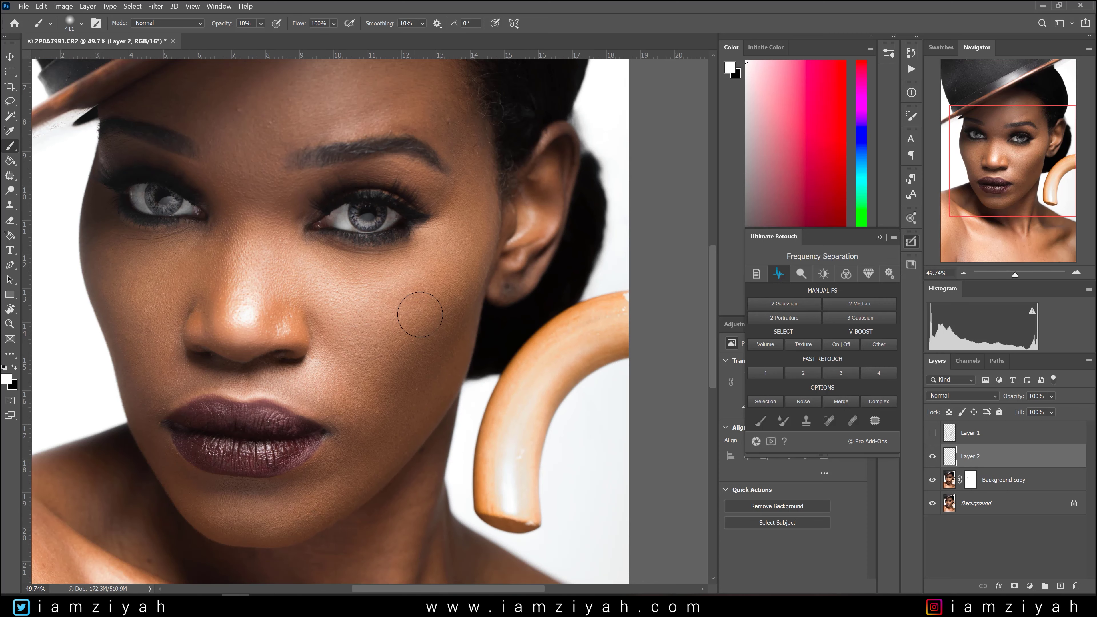
left_click_drag(980, 195, 968, 197)
scroll(410, 342, "up", 1)
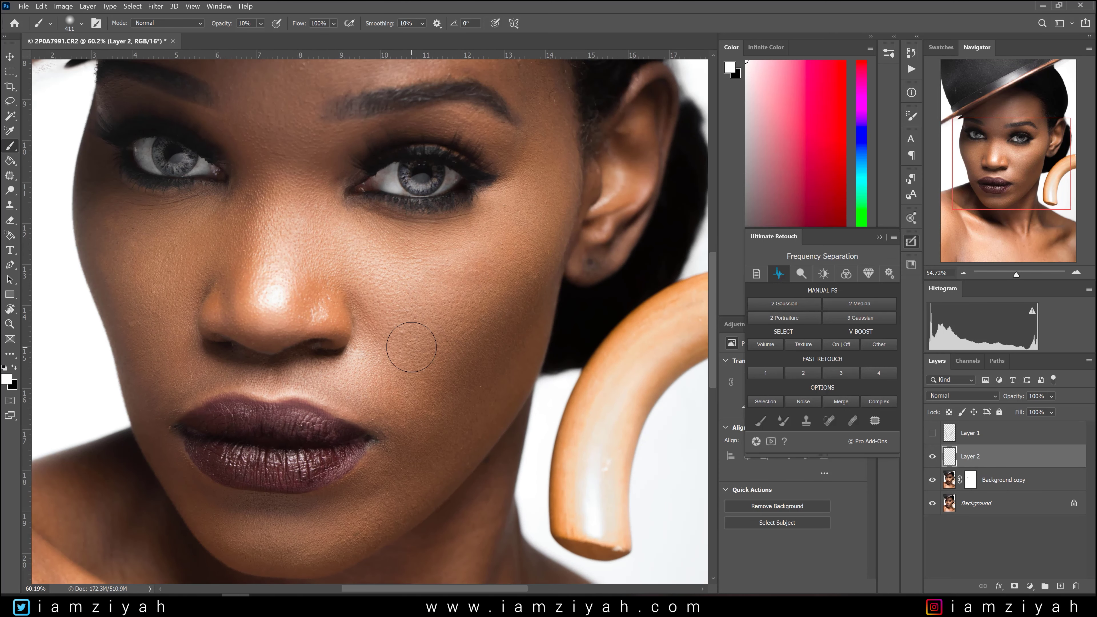
right_click(420, 363, "alt")
left_click_drag(420, 362, 425, 362)
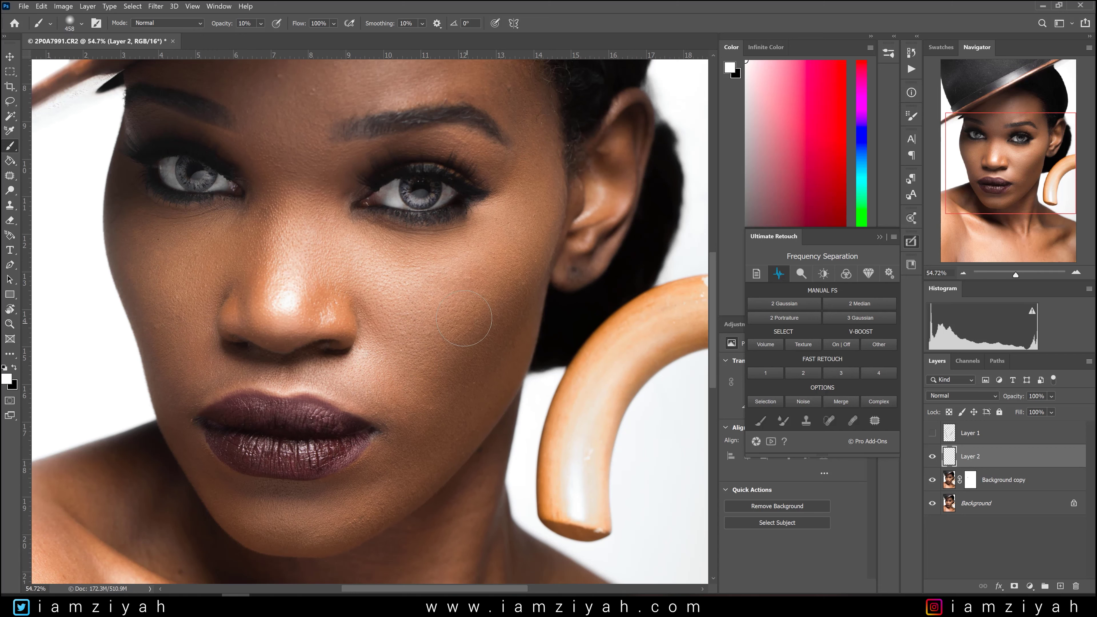
Paint black shading along the subject's left cheek and jaw on Layer 2 with a 391 px brush at 10% opacity.
key("x")
key("x")
key("x")
key("x")
key("x")
key("x")
key("x")
left_click_drag(479, 357, 465, 362)
scroll(471, 362, "down", 2)
left_click_drag(471, 362, 510, 329)
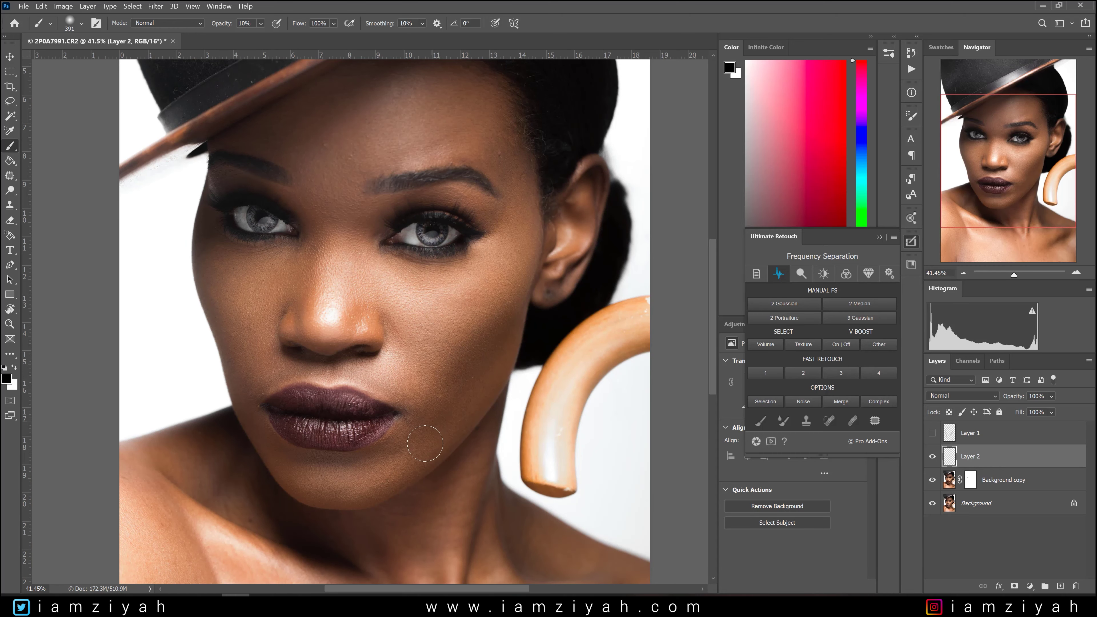
mouse_move(524, 293)
left_mouse_down()
mouse_move(436, 415)
mouse_move(425, 469)
left_mouse_up()
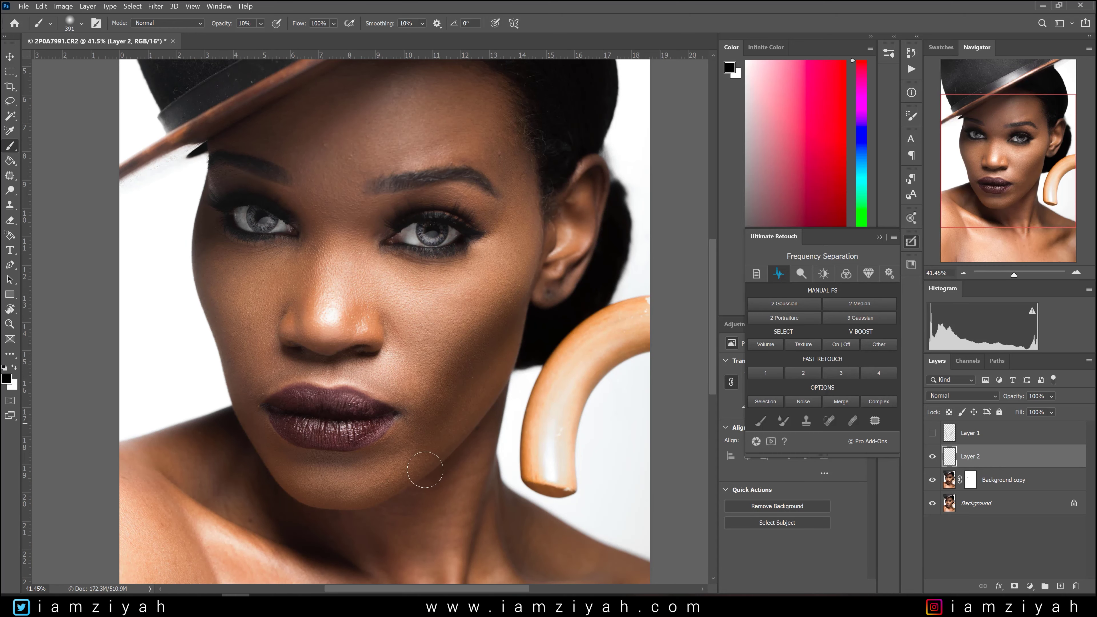
left_click_drag(520, 306, 421, 449)
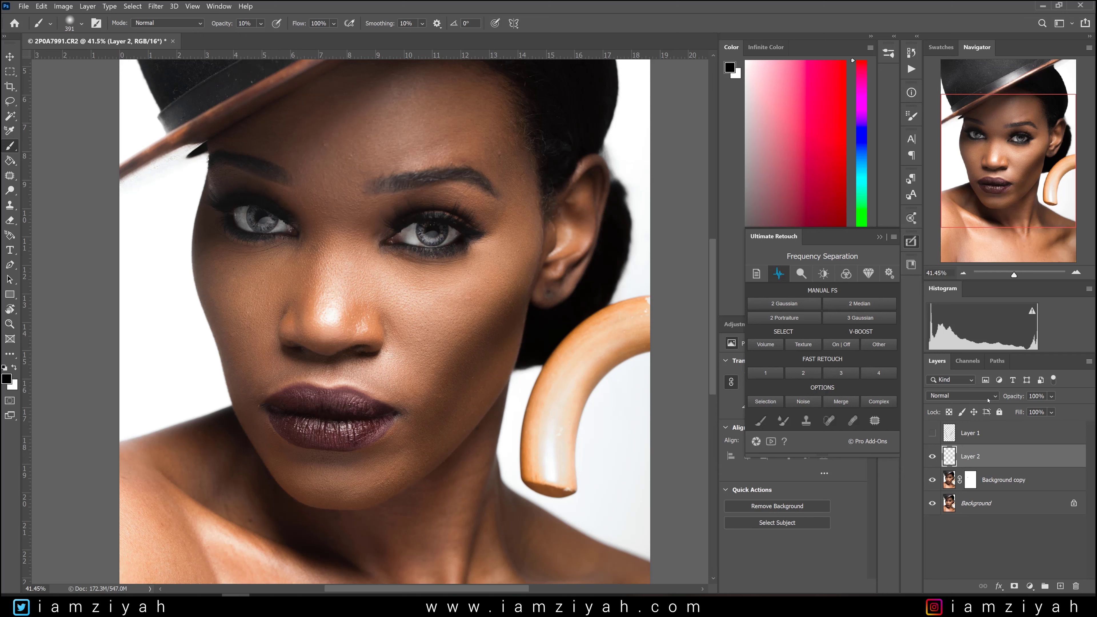
Set Layer 2's blend mode to Soft Light and compare the shading with the layer hidden and shown.
left_click(995, 397)
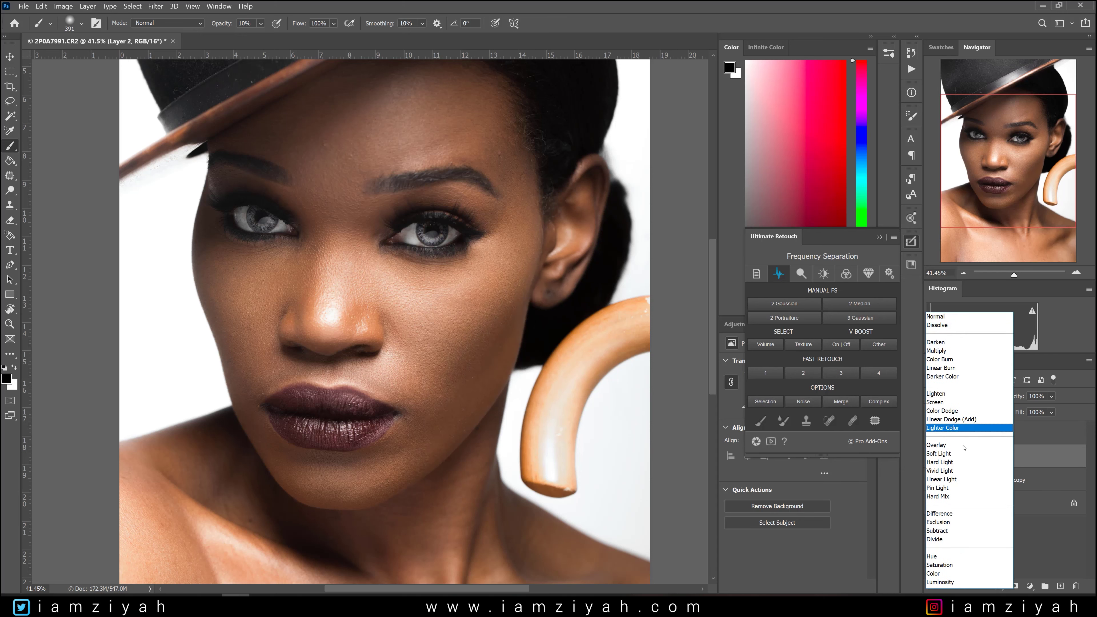
left_click(962, 454)
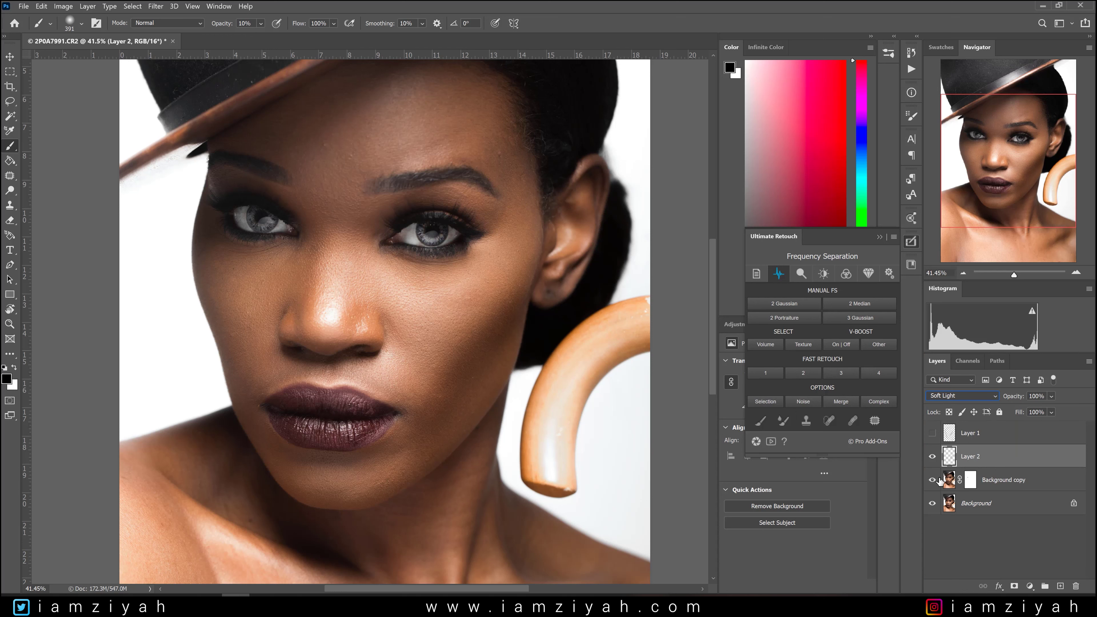
left_click(932, 458)
left_click(932, 457)
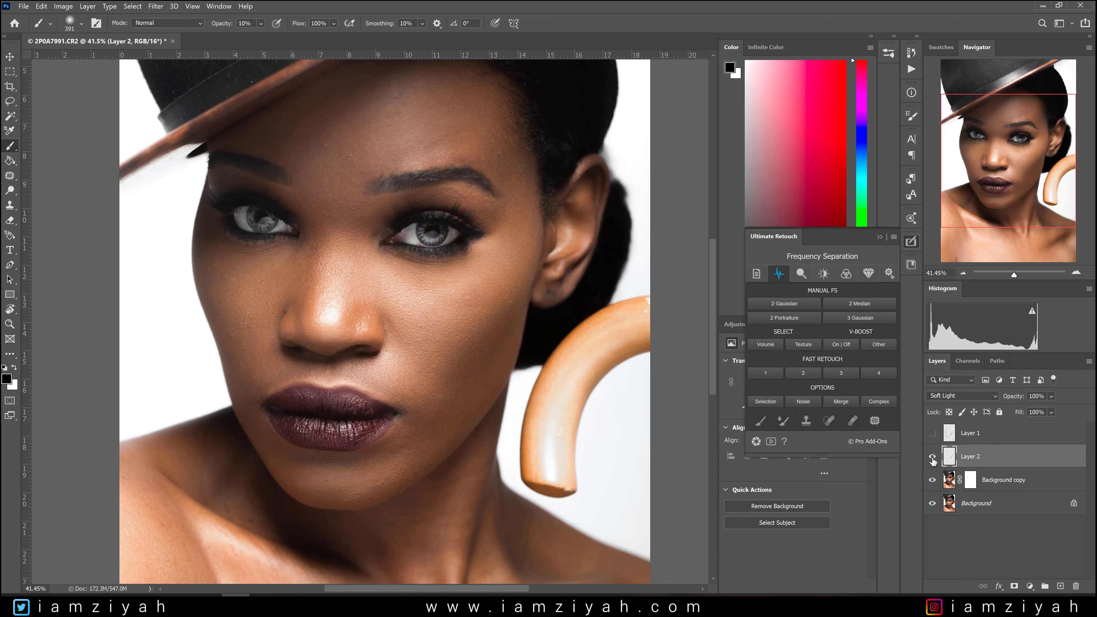
left_click(932, 458)
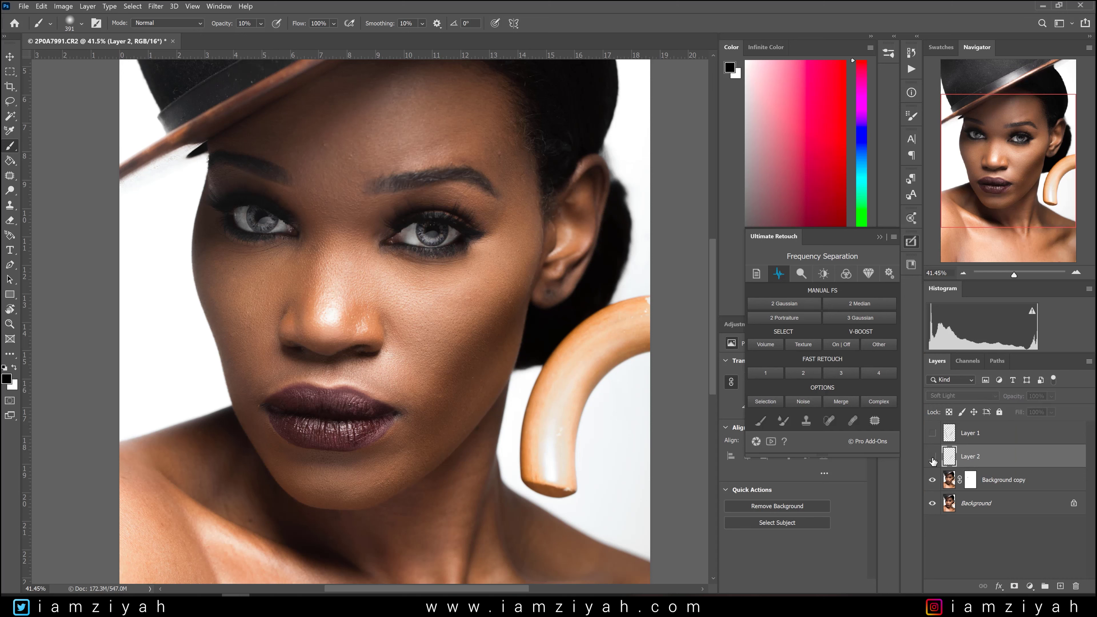
left_click(932, 458)
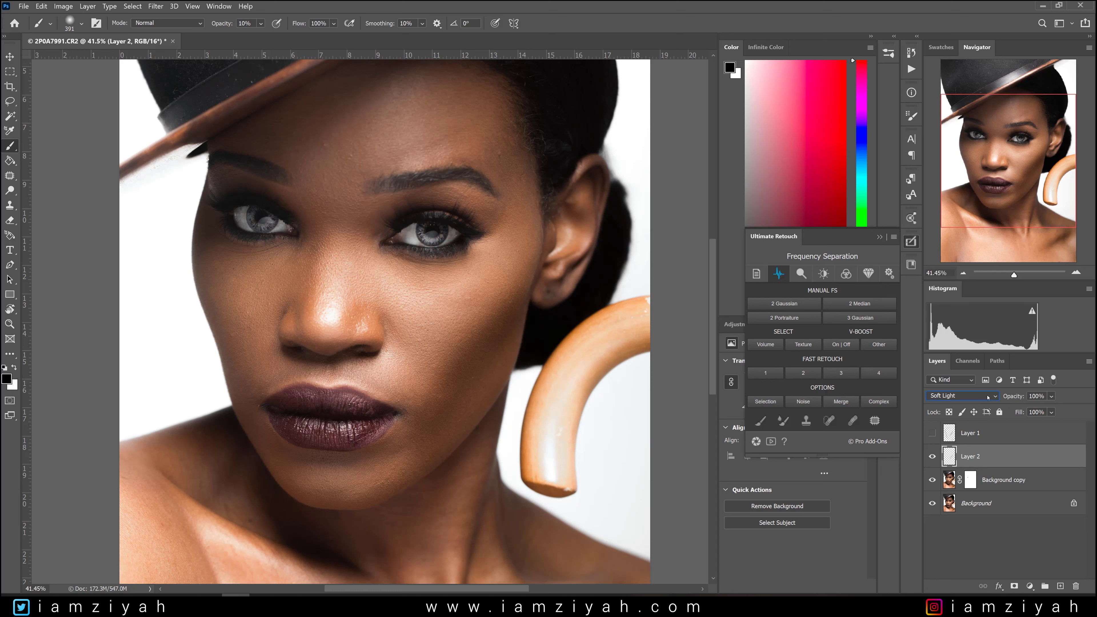
left_click(988, 396)
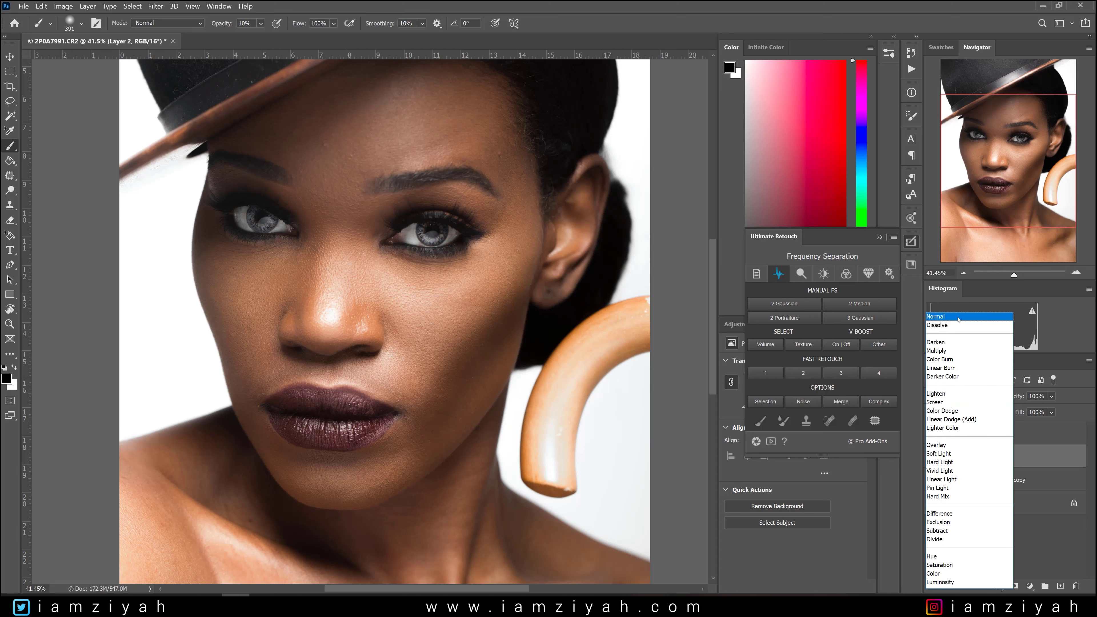
left_click(949, 455)
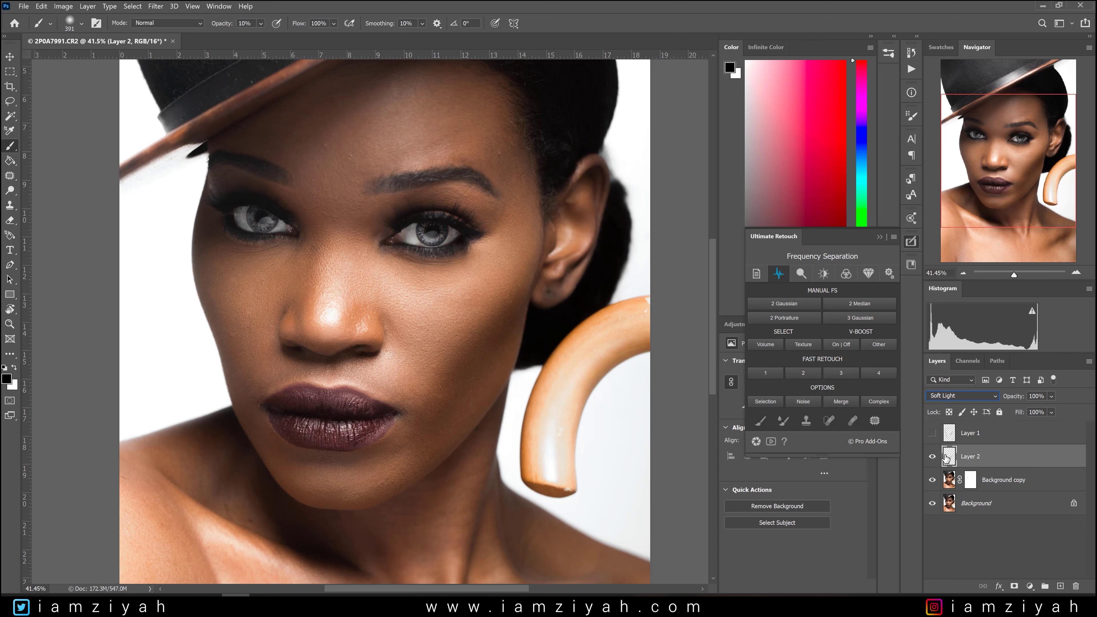
Paint black shading across the upper forehead beneath the hat brim with a brush of about 480 px.
left_click_drag(292, 138, 300, 141)
mouse_move(366, 80)
left_mouse_down()
mouse_move(294, 131)
mouse_move(366, 93)
mouse_move(211, 169)
mouse_move(347, 91)
mouse_move(215, 213)
mouse_move(201, 251)
mouse_move(338, 94)
left_mouse_up()
scroll(569, 304, "down", 7)
scroll(475, 359, "up", 4)
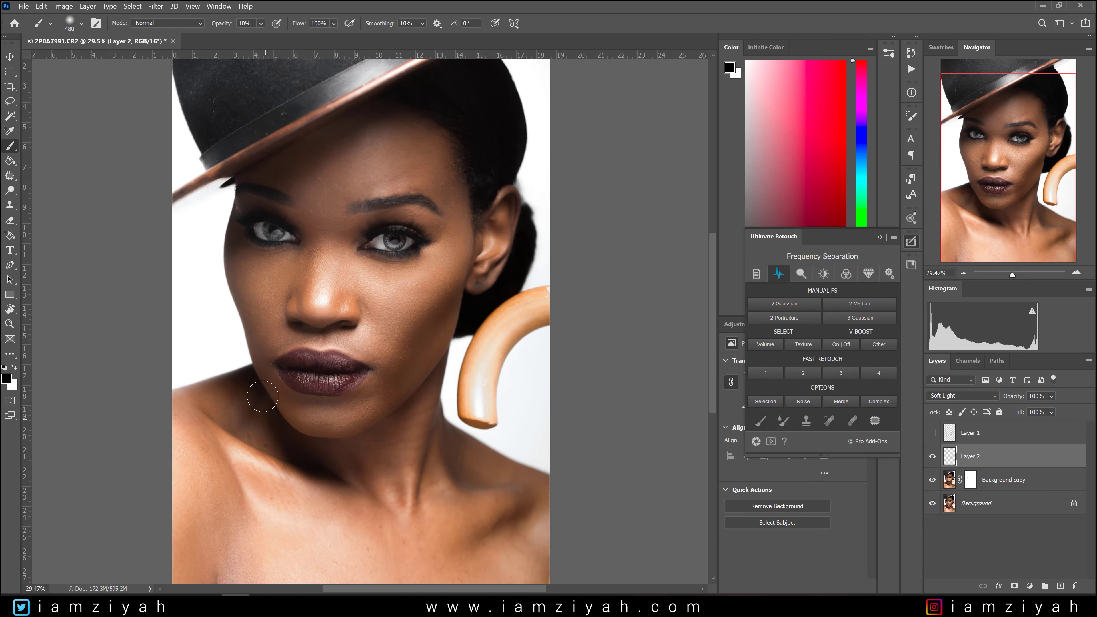
Shade the shoulder and chest area in black, enlarging the brush to 1174 px, and compare with Layer 2 hidden and shown.
left_click_drag(527, 511, 515, 512)
scroll(508, 515, "up", 1)
left_click_drag(436, 477, 428, 478)
mouse_move(426, 481)
left_mouse_down()
mouse_move(432, 425)
mouse_move(425, 482)
left_mouse_up()
scroll(390, 418, "down", 3)
left_click_drag(267, 495, 318, 494)
left_click(932, 456)
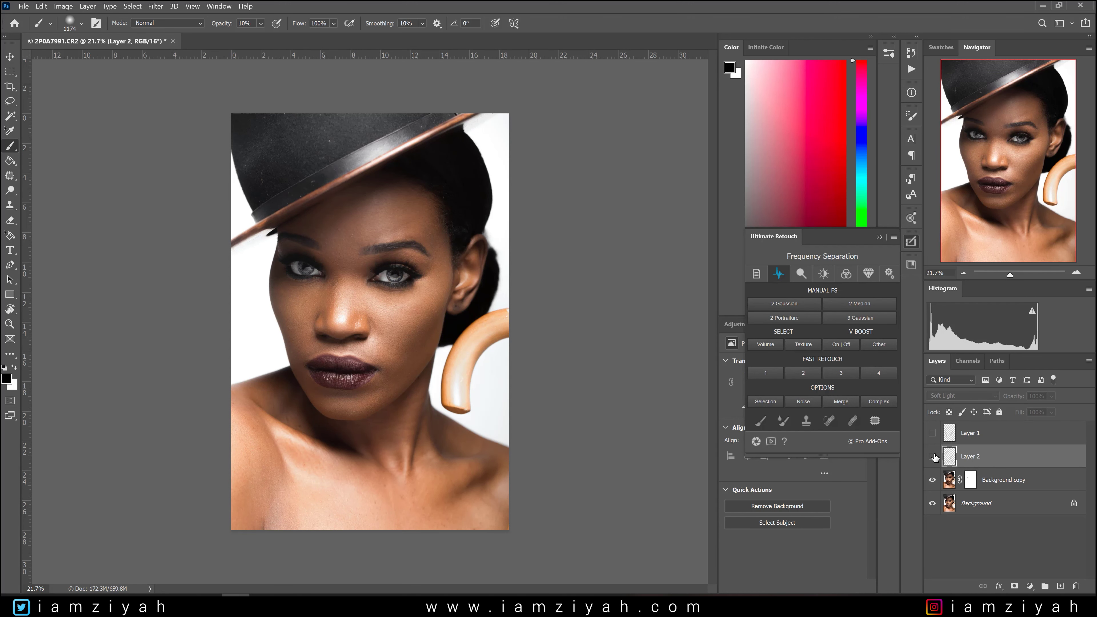
left_click(933, 456)
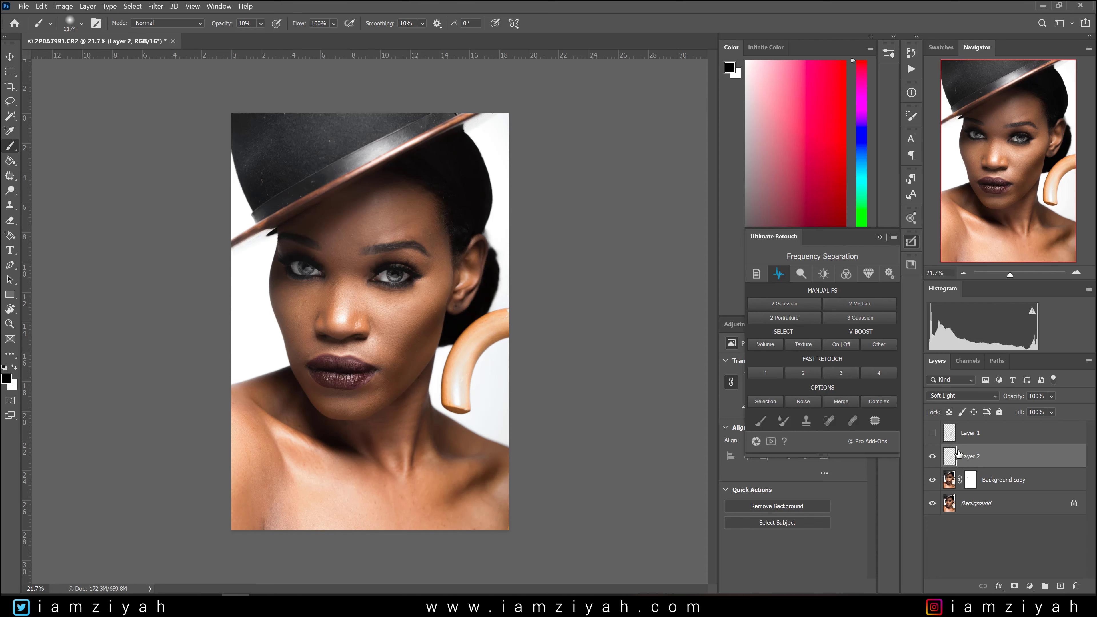
Reduce the brush to 583 px over the subject's left cheek and switch the foreground color to white.
scroll(389, 359, "up", 3)
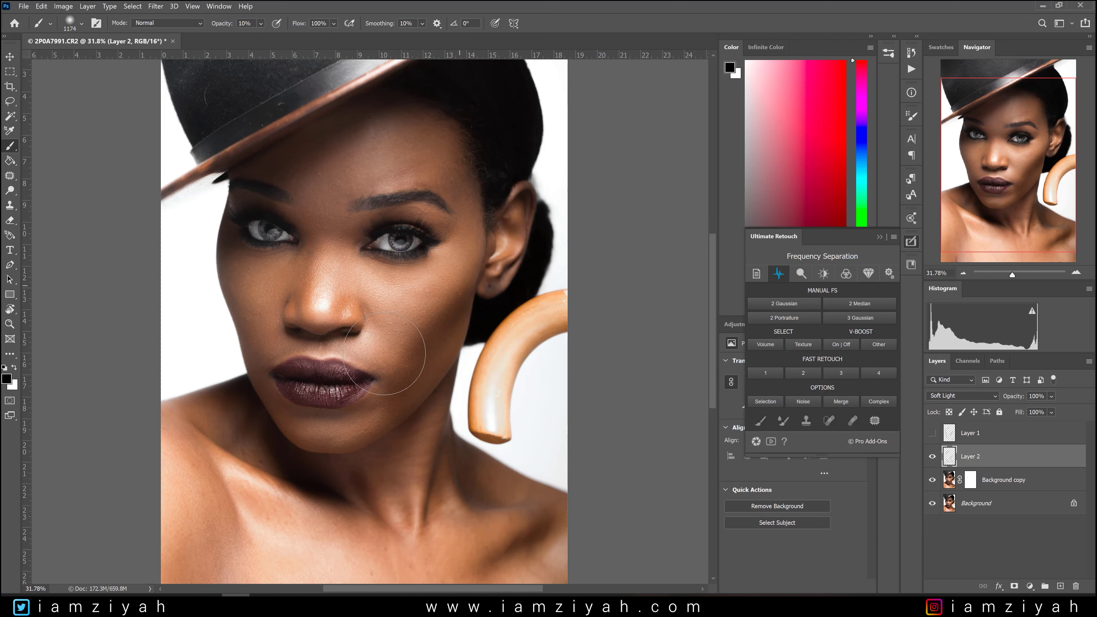
scroll(404, 376, "up", 3)
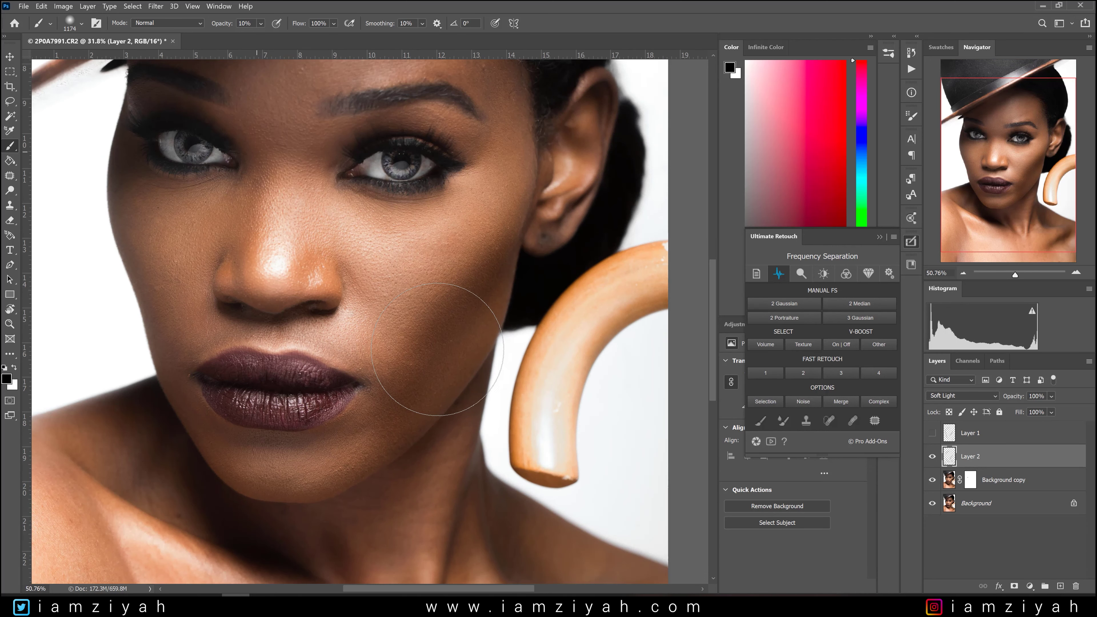
mouse_move(438, 351)
left_mouse_down()
mouse_move(425, 349)
mouse_move(458, 354)
mouse_move(345, 354)
left_mouse_up()
key("x")
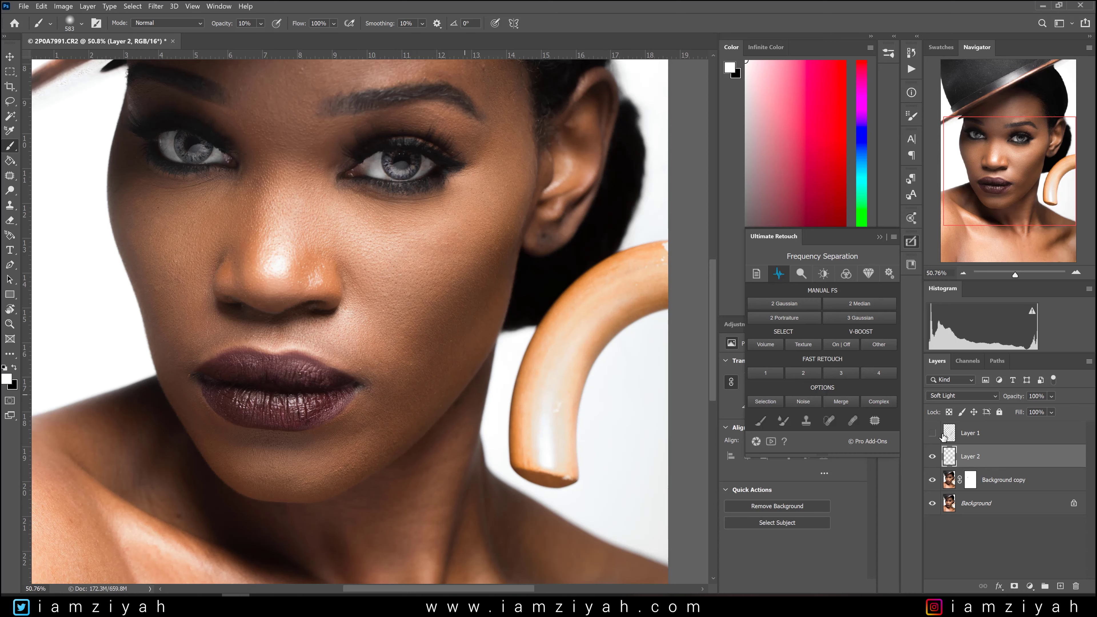
Compare the whole portrait with and without Layer 2, and inspect the subject's left cheek up close.
scroll(536, 392, "down", 8)
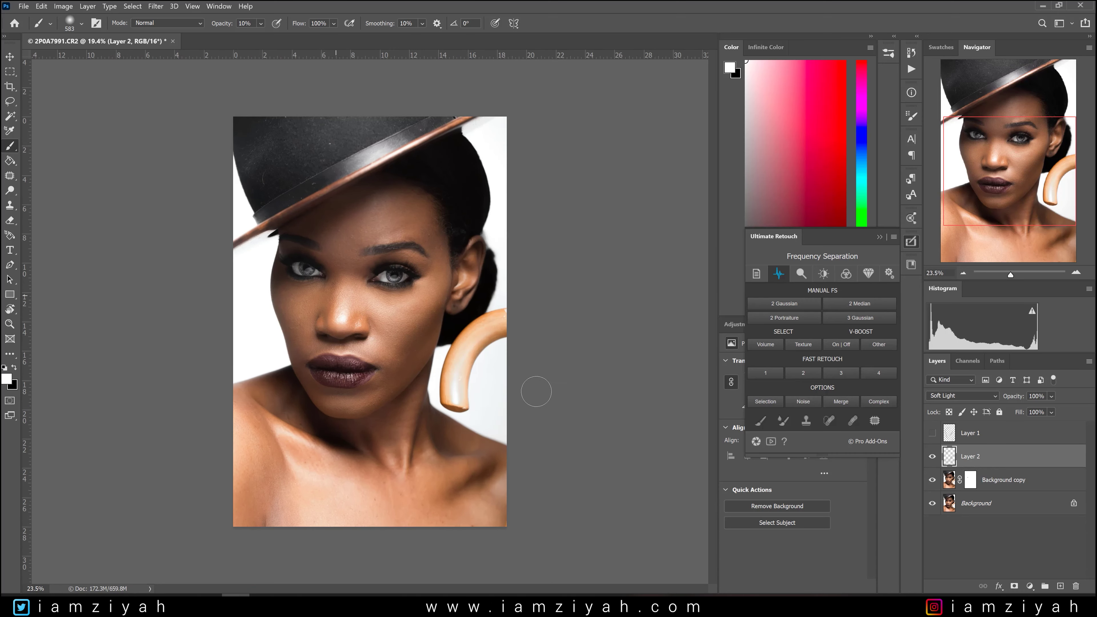
left_click(932, 456)
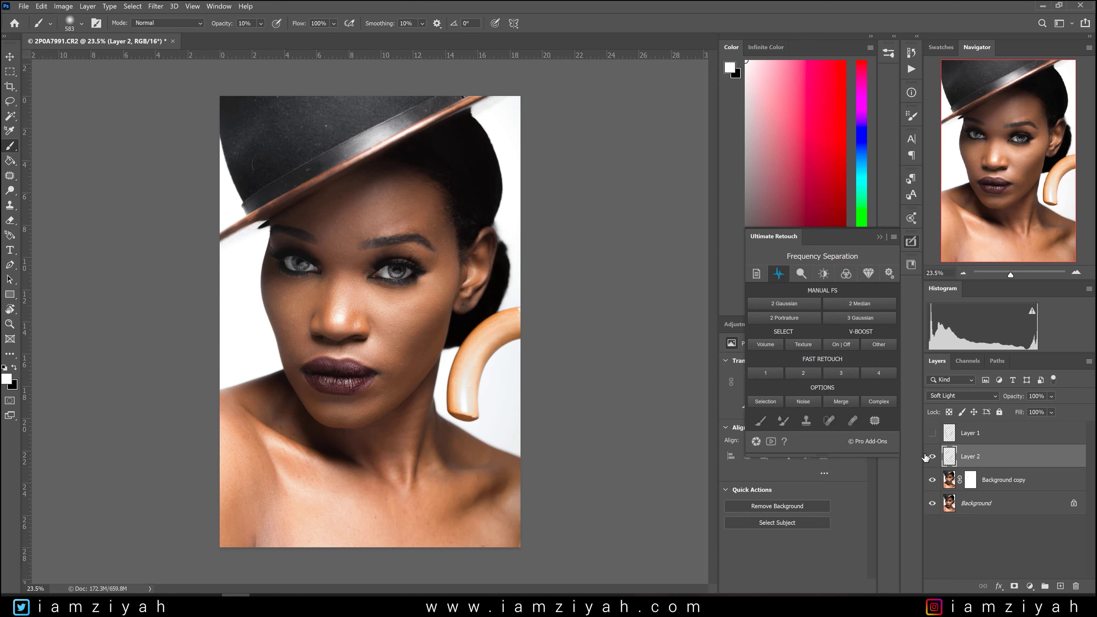
scroll(459, 303, "up", 5)
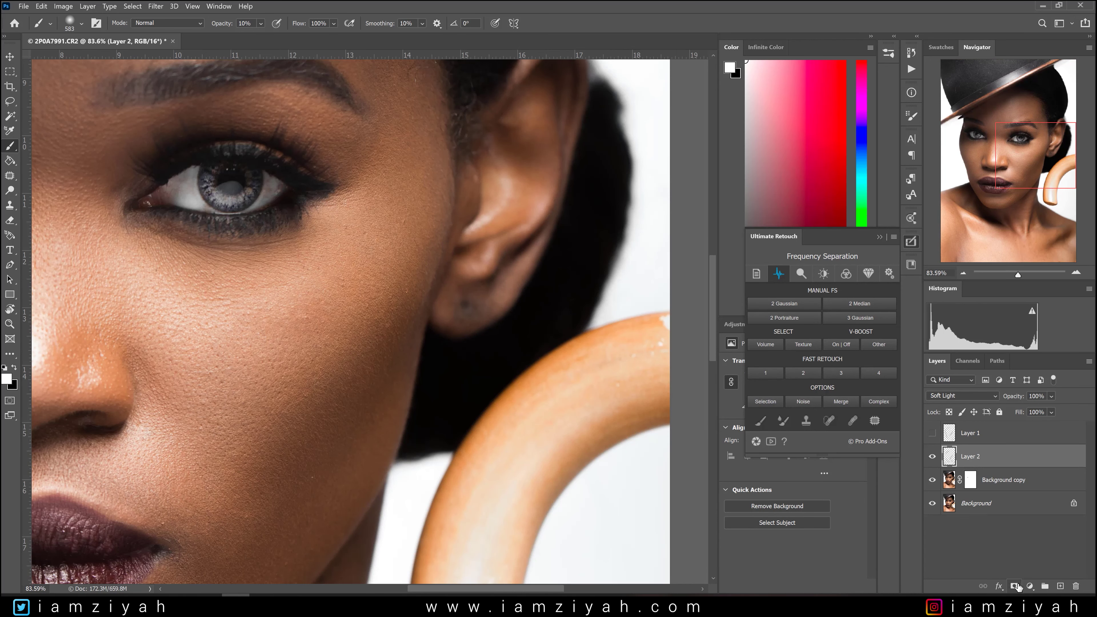
Add a mask to Layer 2 and paint black on it over the earlobe and adjacent hair with a 212 px brush at 100% opacity.
left_click(1016, 586)
key("x")
left_click_drag(390, 283, 362, 281)
key("0")
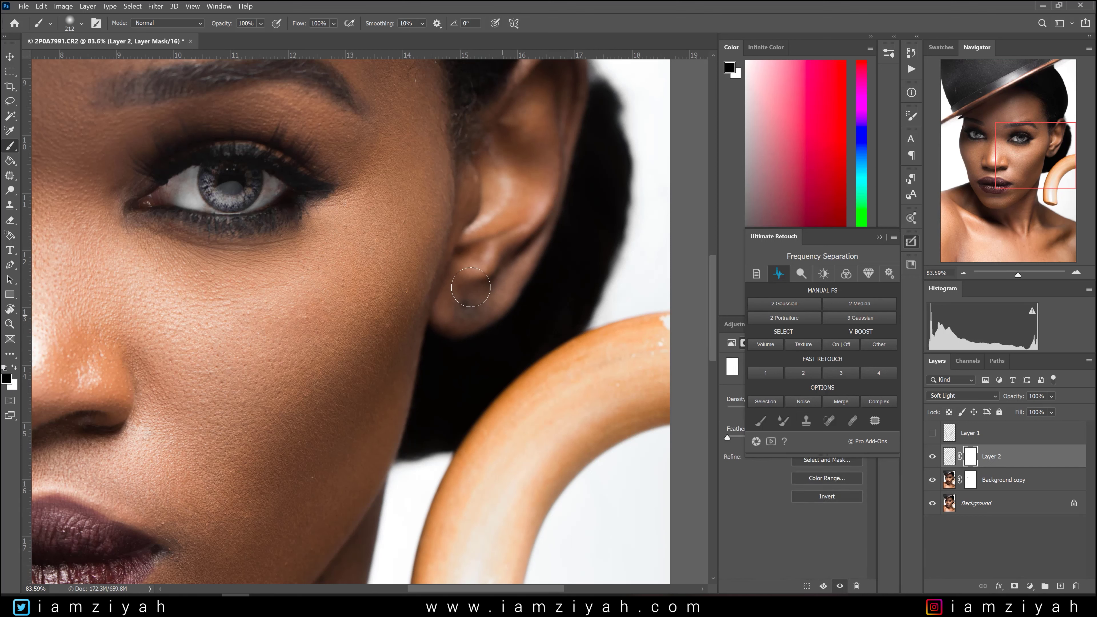
left_click(261, 24)
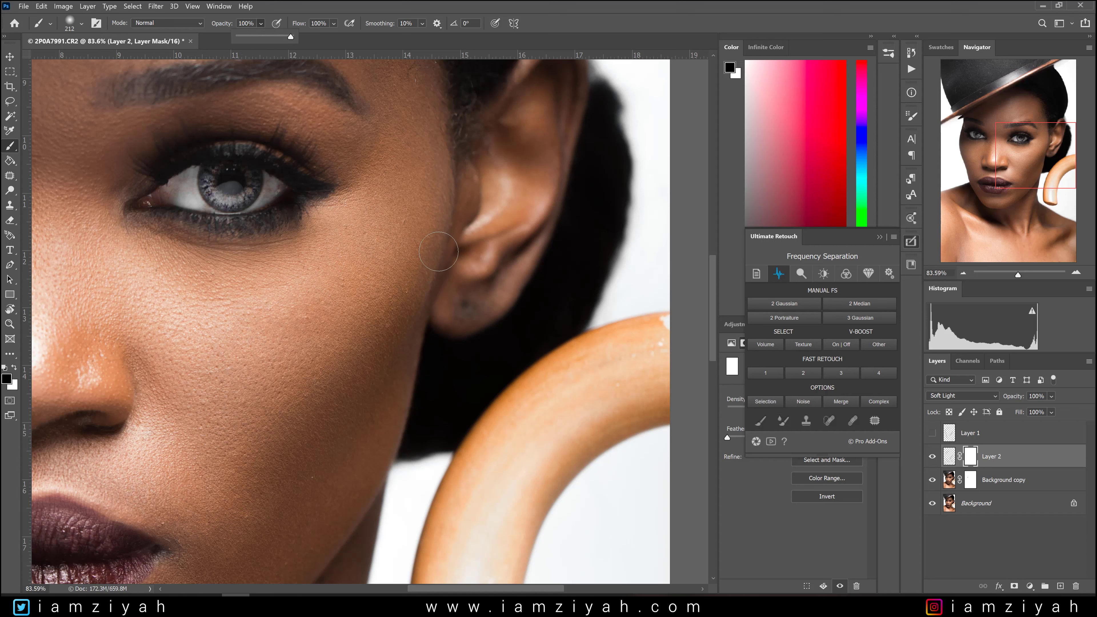
left_click(463, 283)
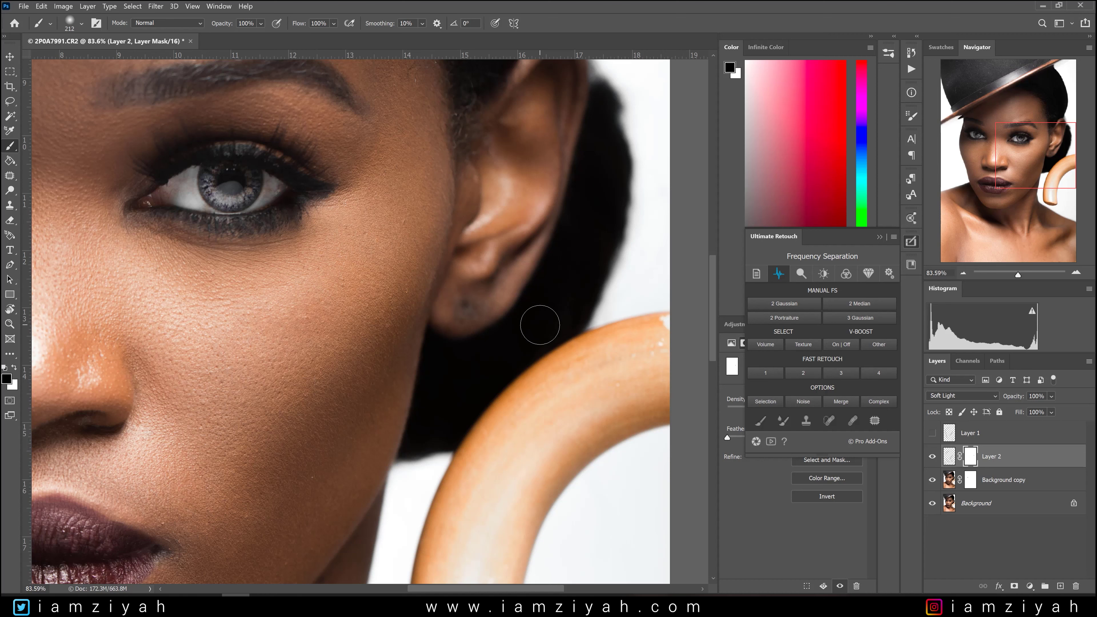
left_click_drag(454, 279, 439, 355)
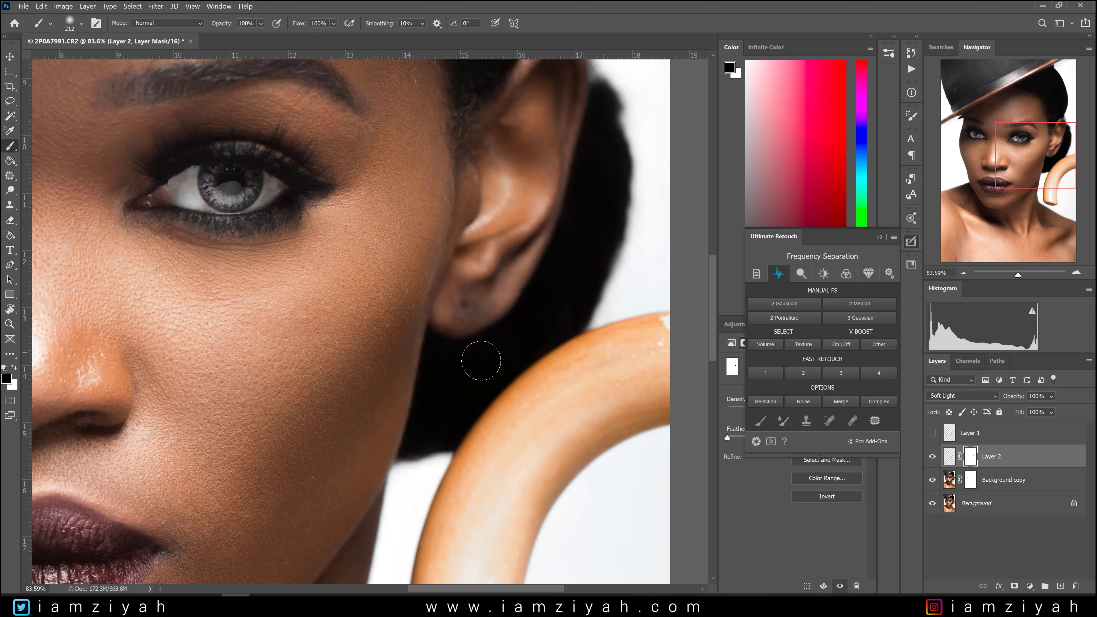
key("x")
Add a new layer above Layer 2 and set the foreground color to skin tone 755c3c, sampled between the subject's left eye and ear.
scroll(405, 347, "down", 10)
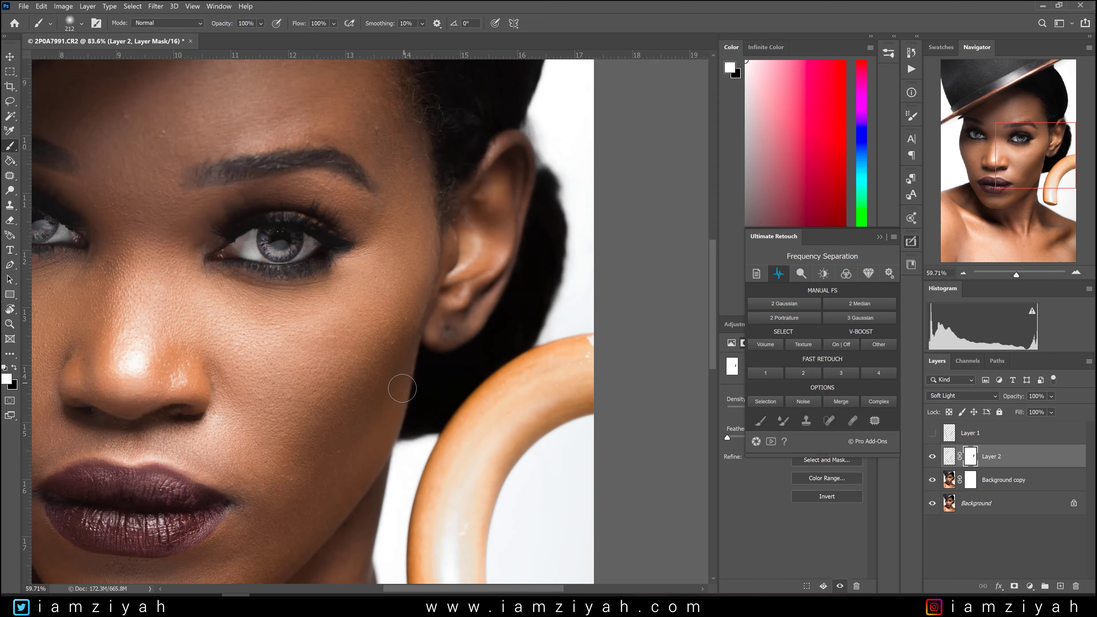
scroll(373, 287, "up", 2)
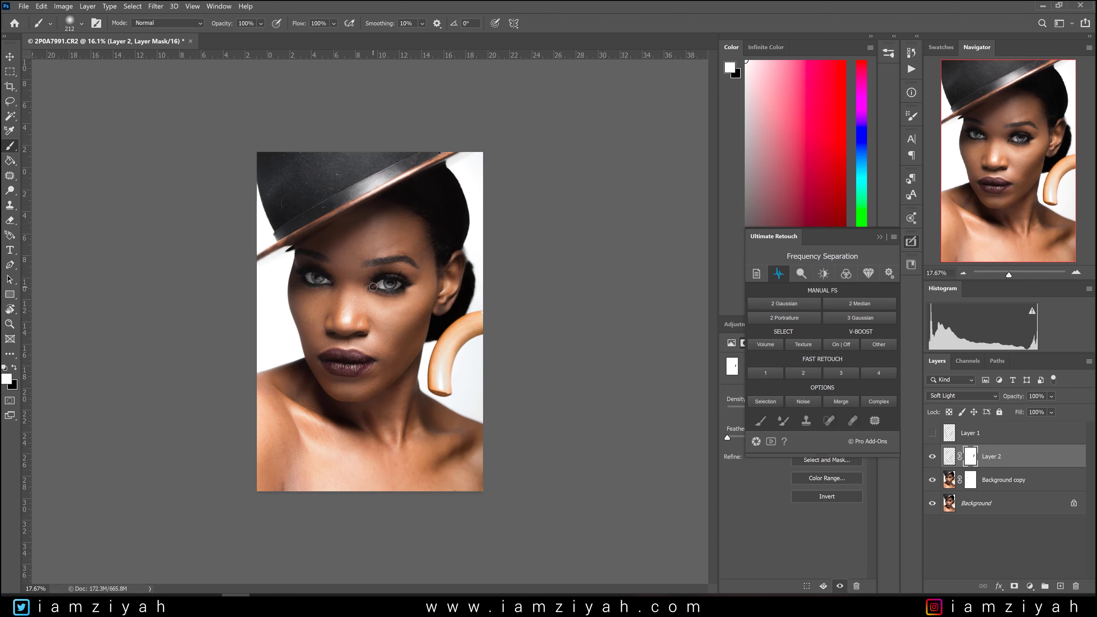
scroll(454, 241, "up", 2)
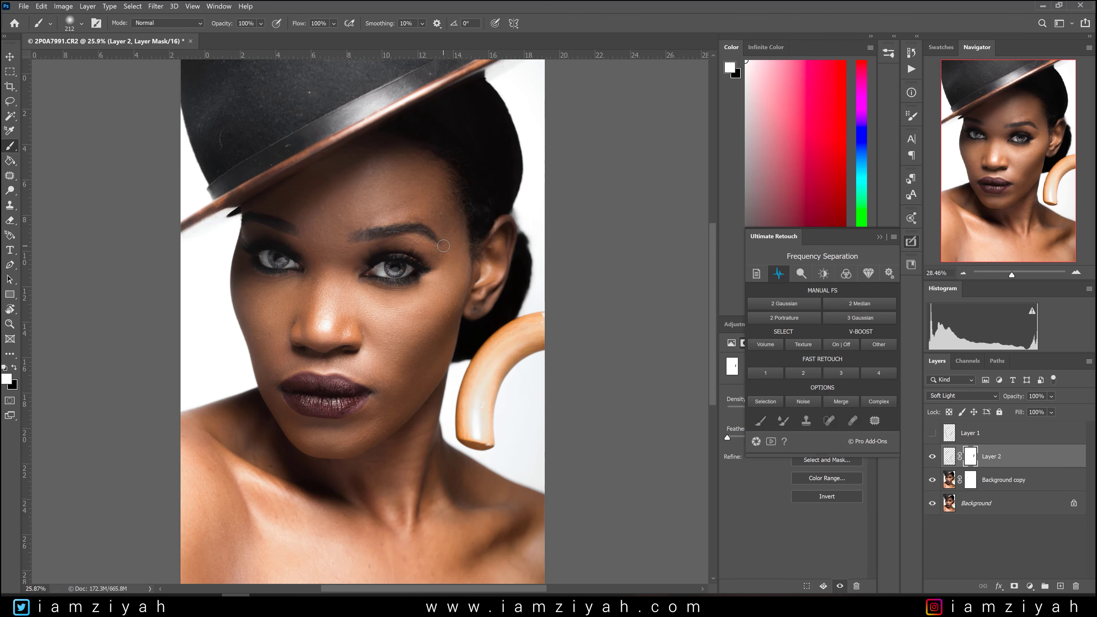
scroll(429, 272, "down", 2)
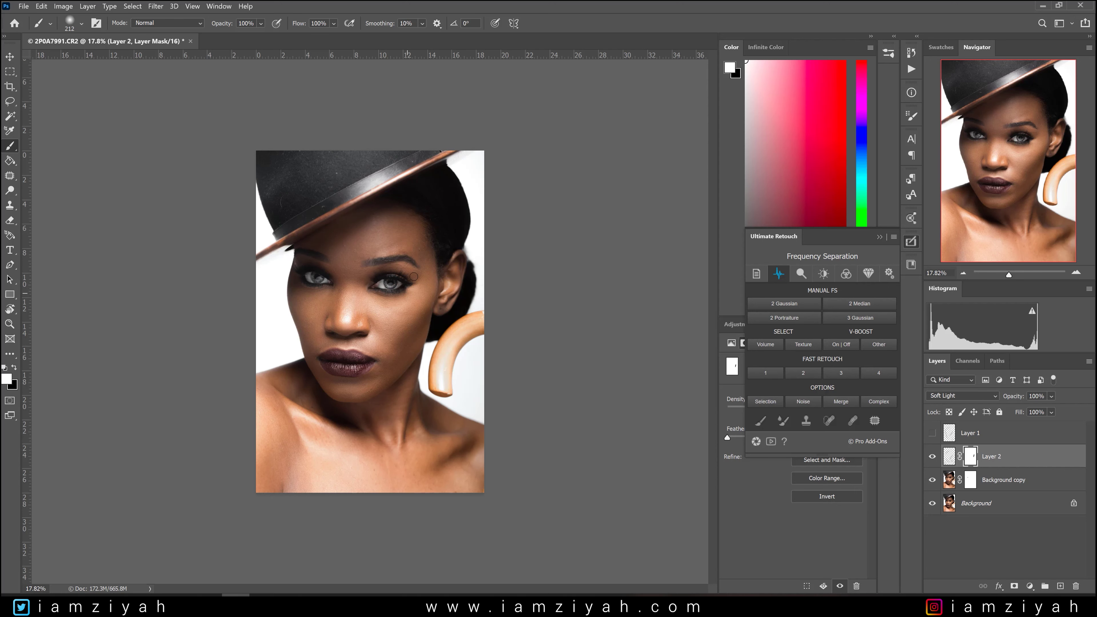
scroll(419, 228, "up", 6)
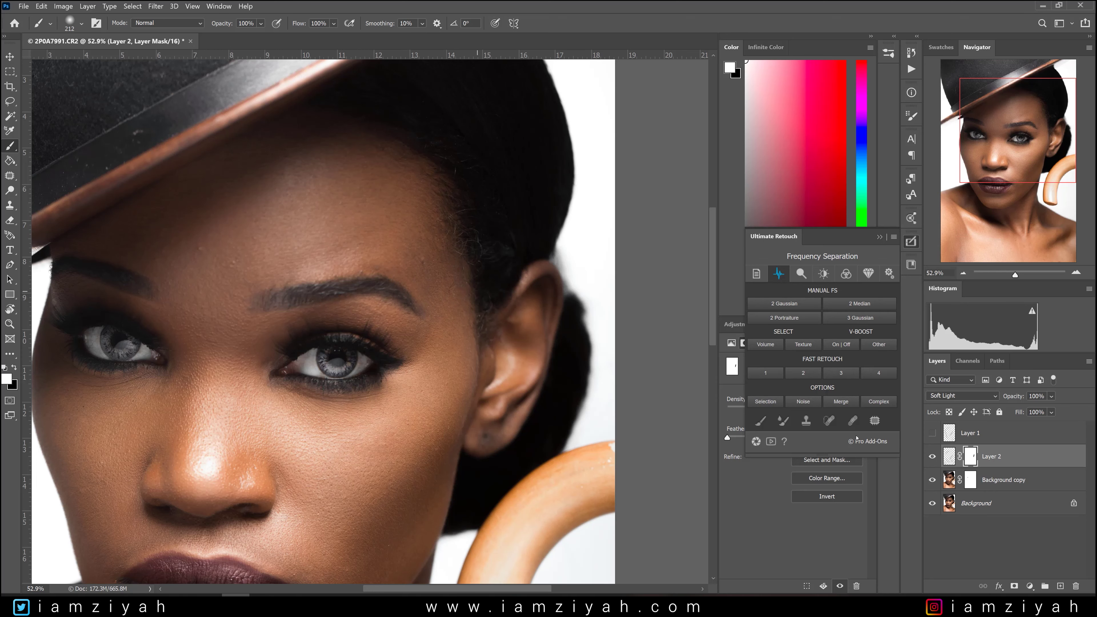
left_click(1060, 586)
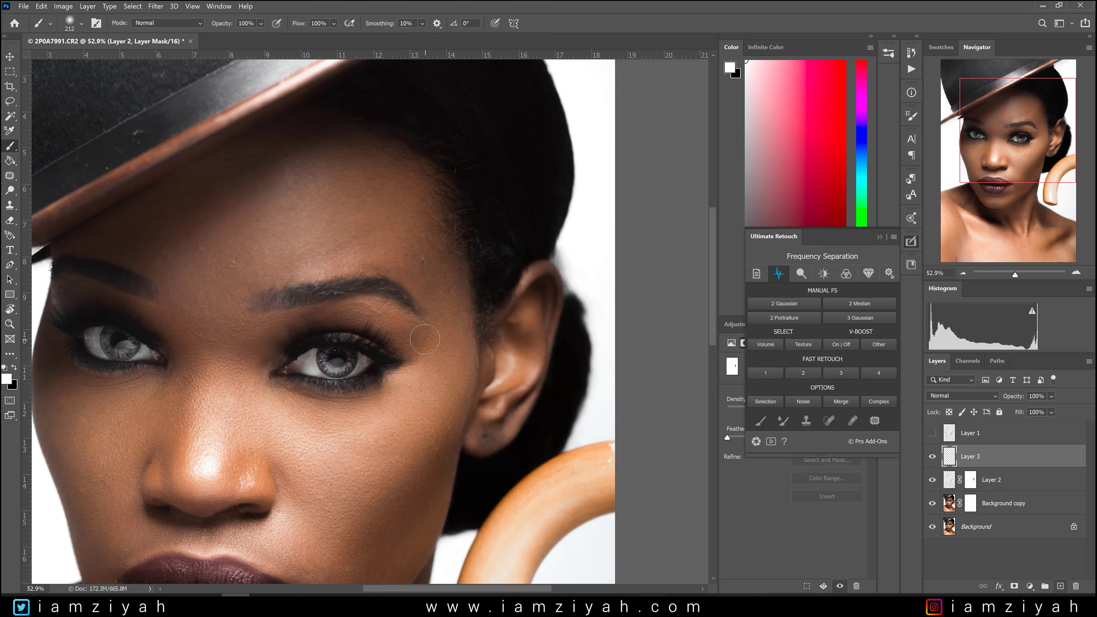
scroll(425, 340, "up", 3)
left_click(6, 379)
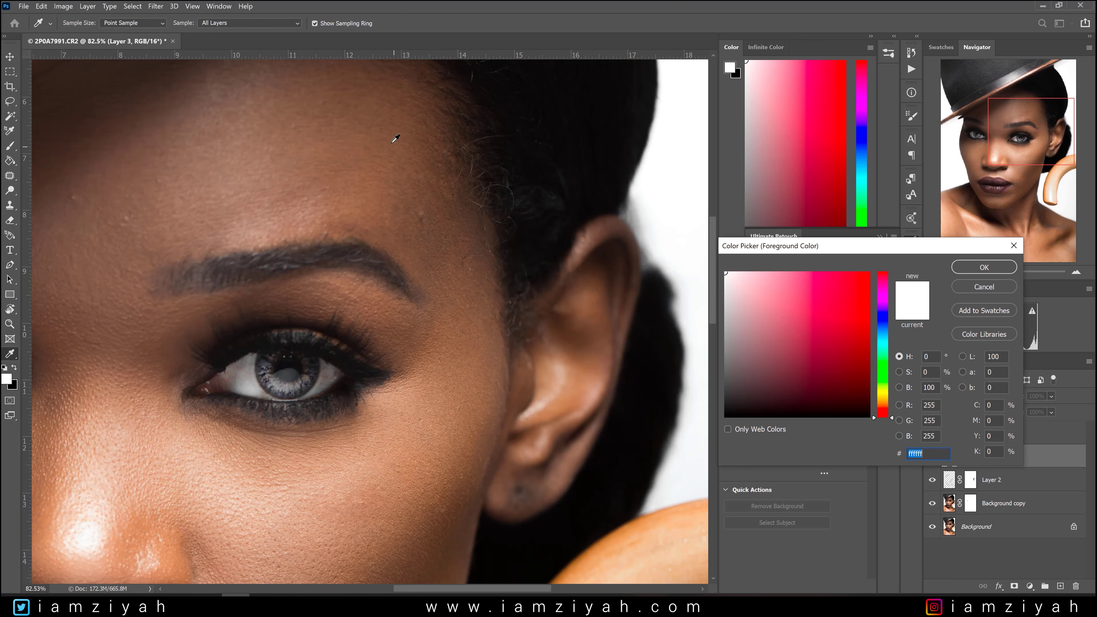
left_click(461, 370)
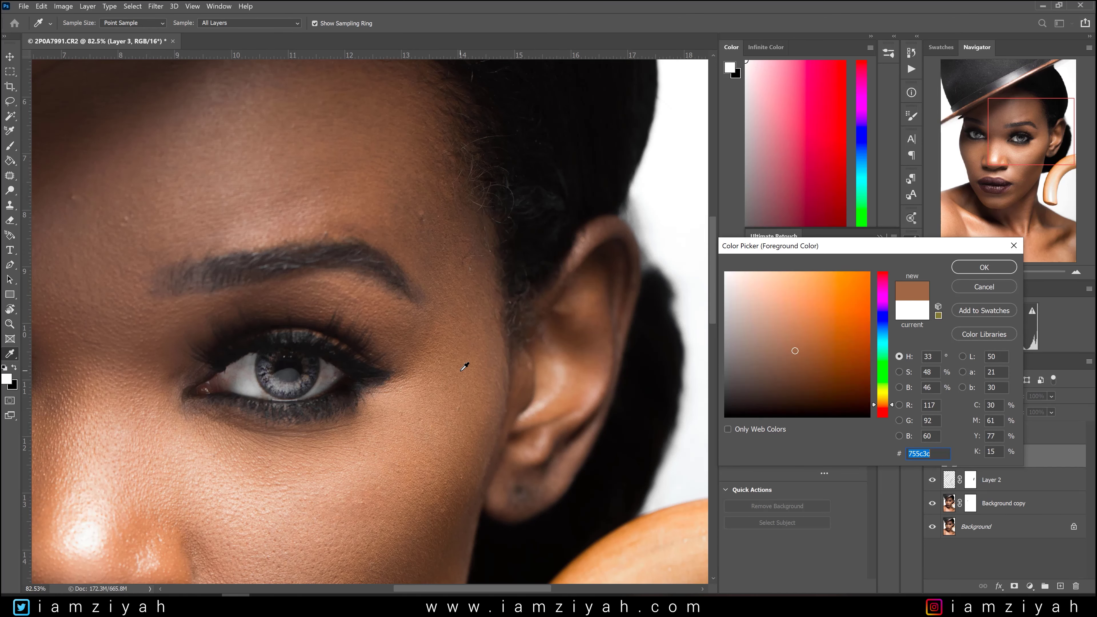
left_click(984, 268)
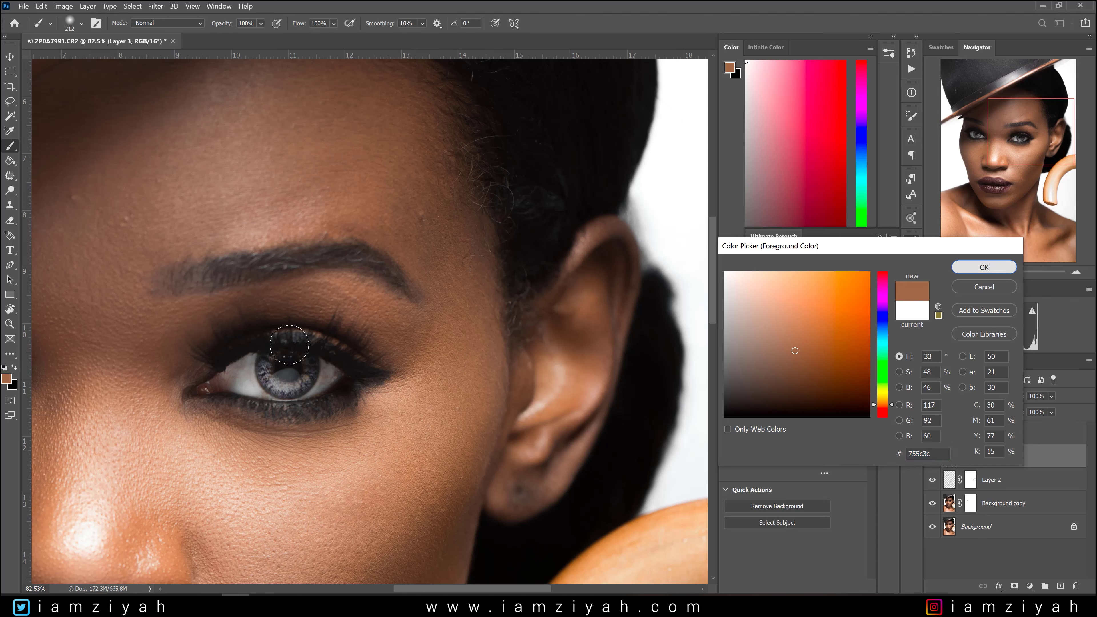
Paint the sampled skin tone over the outer forehead and temple on Layer 3 with a 440 px brush at 10% opacity, checking against Layer 1.
left_click_drag(423, 282, 473, 297)
key("1")
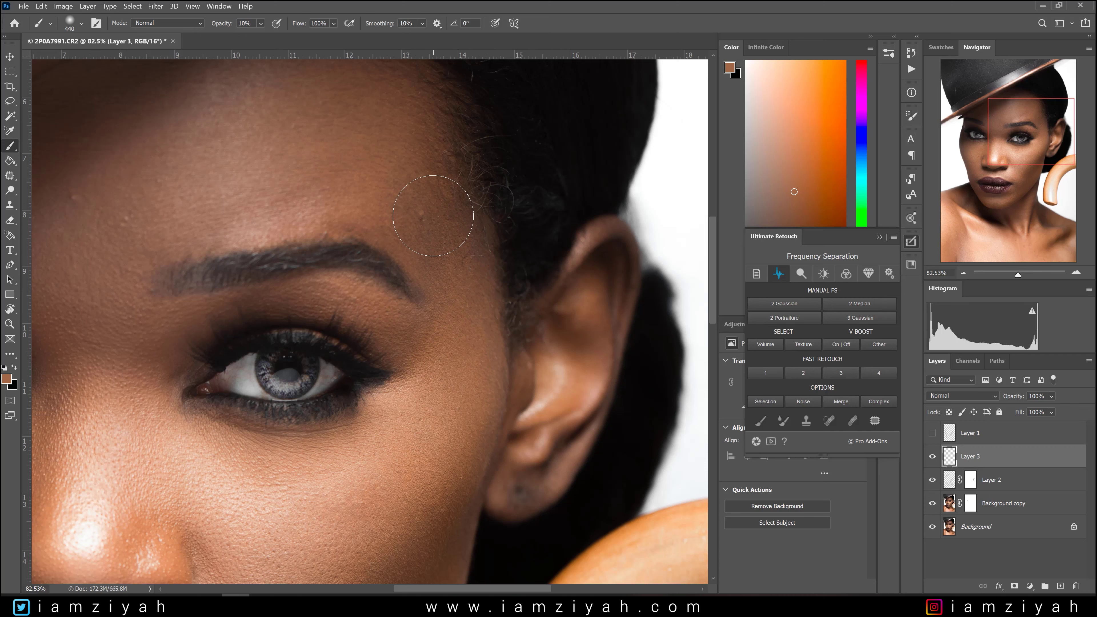
mouse_move(438, 235)
left_mouse_down()
mouse_move(440, 255)
mouse_move(394, 195)
mouse_move(449, 261)
mouse_move(437, 242)
left_mouse_up()
left_click(932, 434)
mouse_move(420, 226)
left_mouse_down()
mouse_move(446, 240)
mouse_move(423, 214)
mouse_move(432, 283)
mouse_move(449, 236)
mouse_move(420, 207)
mouse_move(433, 248)
mouse_move(470, 237)
left_mouse_up()
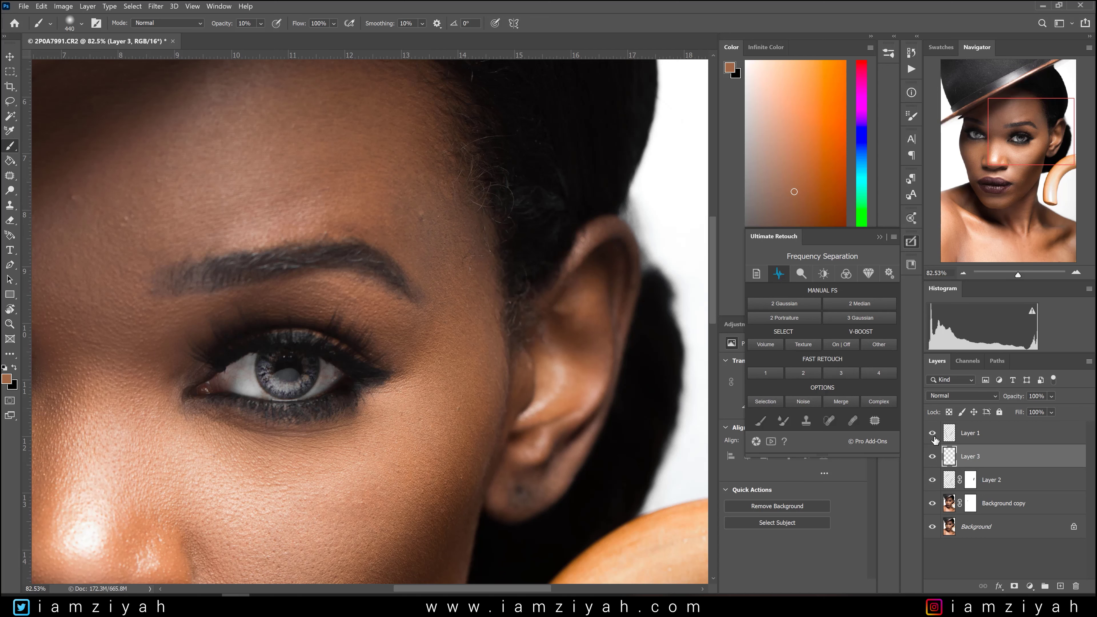
mouse_move(482, 265)
left_mouse_down()
mouse_move(428, 190)
mouse_move(409, 230)
mouse_move(482, 275)
left_mouse_up()
mouse_move(434, 267)
left_mouse_down()
mouse_move(414, 216)
mouse_move(438, 193)
mouse_move(453, 219)
mouse_move(447, 262)
mouse_move(428, 270)
mouse_move(411, 215)
mouse_move(440, 171)
mouse_move(569, 273)
left_mouse_up()
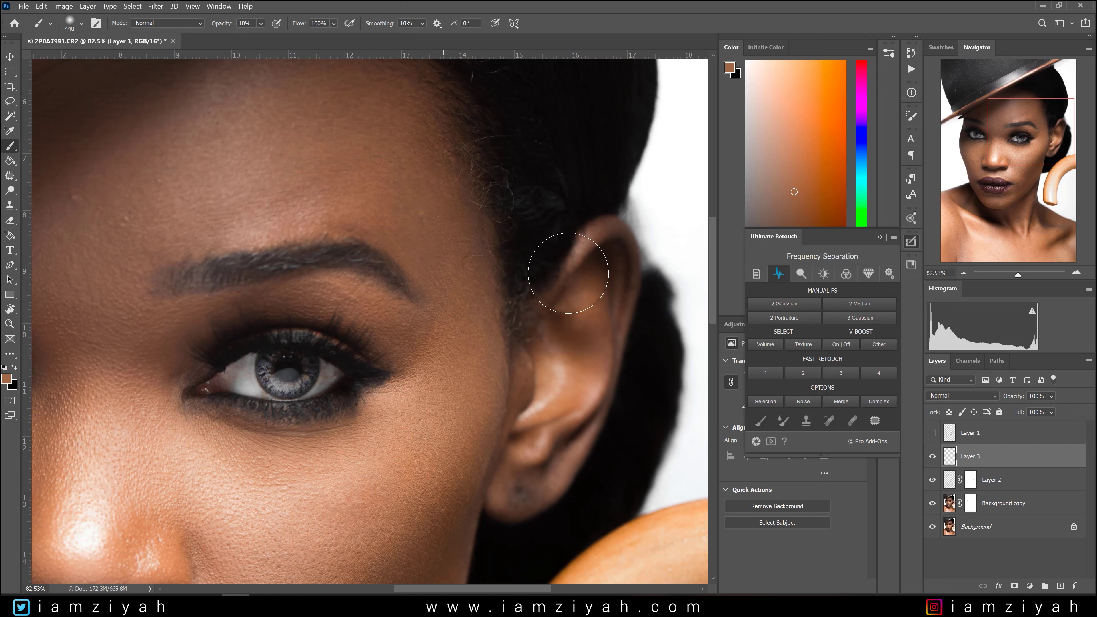
Set Layer 3's blending mode to Lighten and review the whole portrait.
left_click(960, 396)
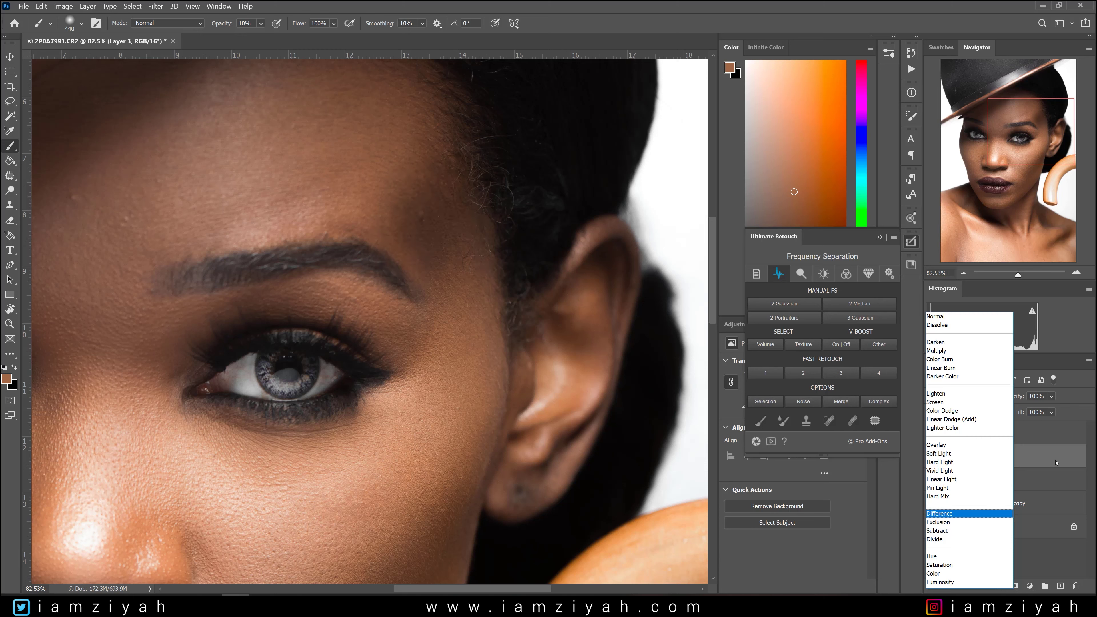
left_click(1051, 445)
left_click(988, 399)
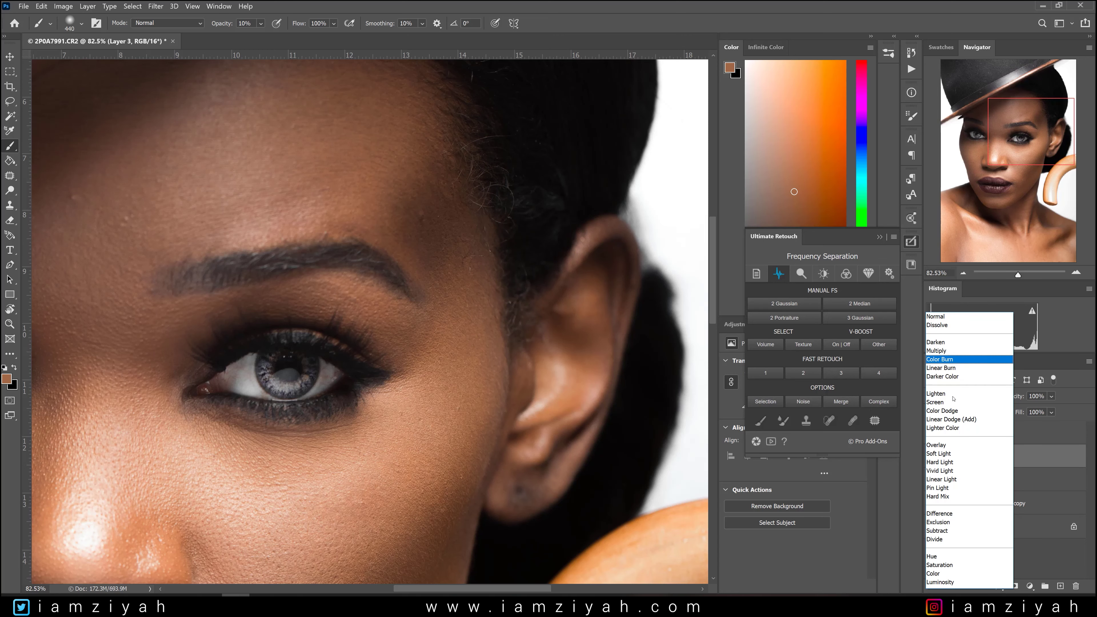
left_click(938, 393)
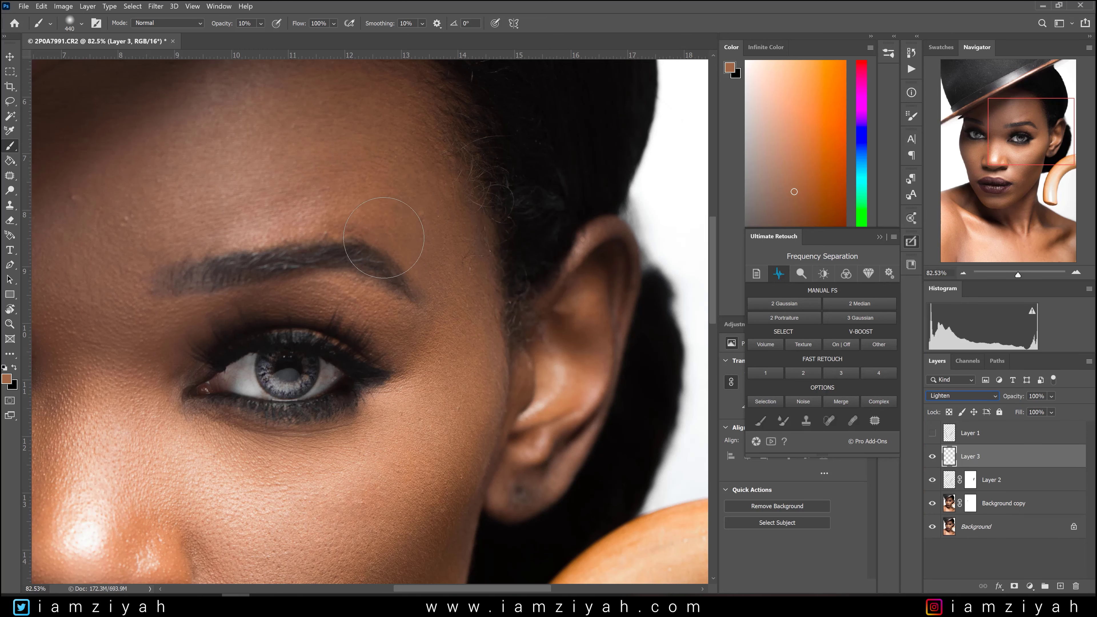
scroll(452, 358, "down", 10)
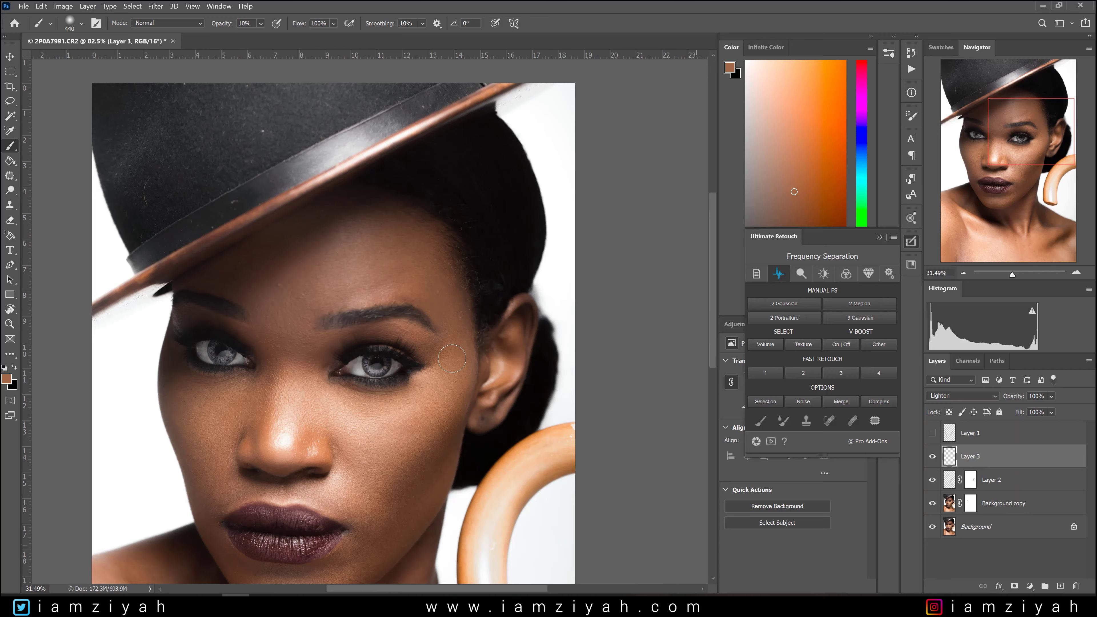
scroll(385, 273, "up", 3)
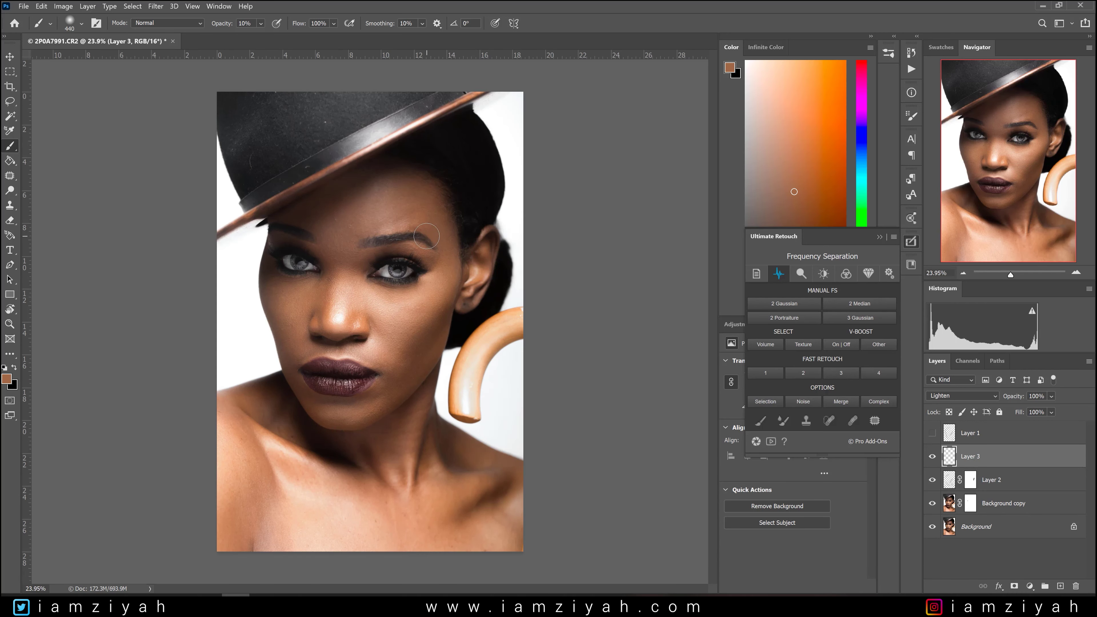
scroll(427, 234, "up", 2)
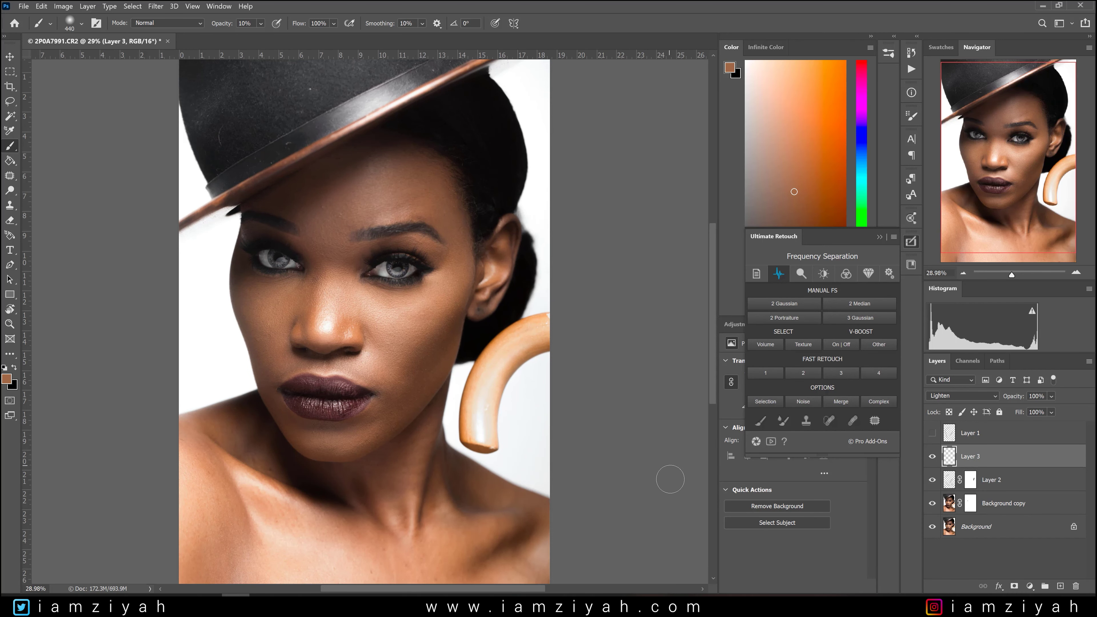